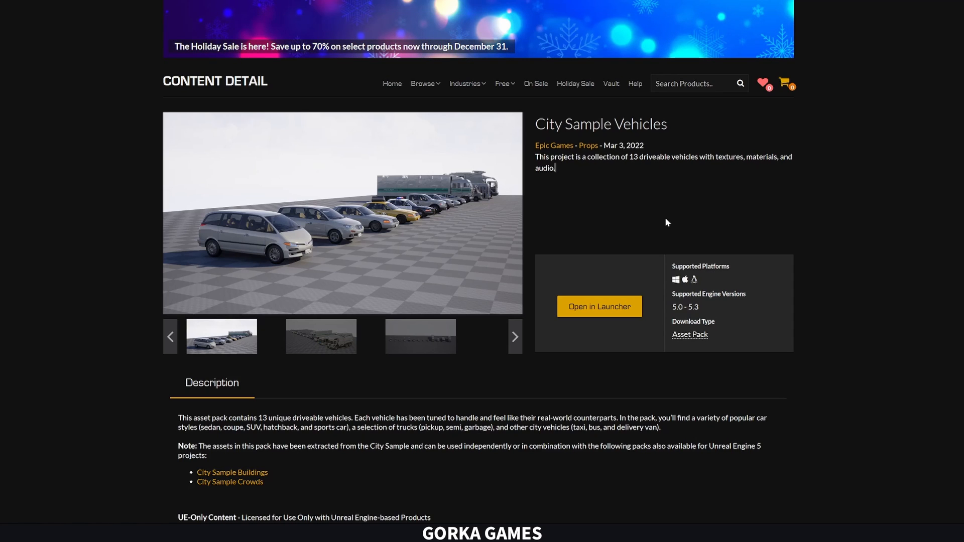
# View the preview images of the City Sample Vehicles asset pack.
pyautogui.click(307, 337)
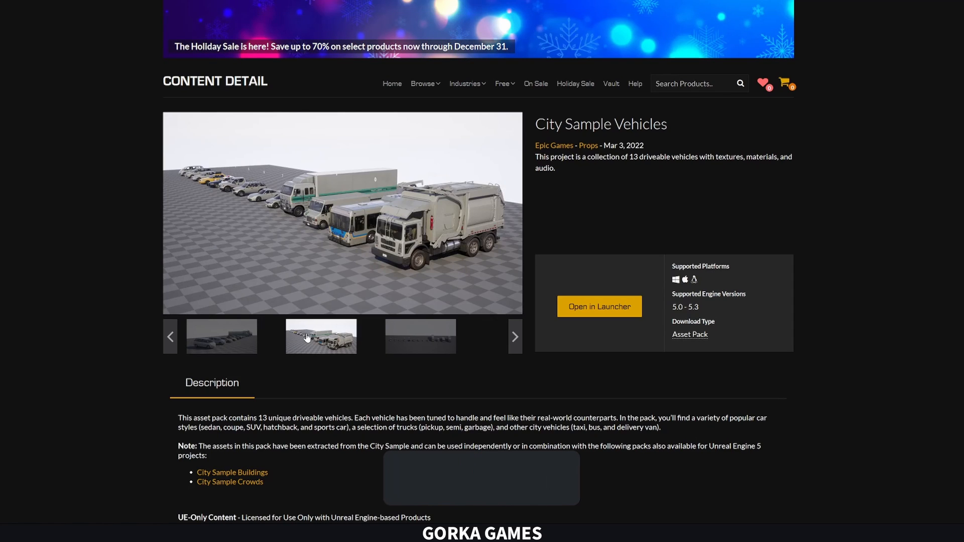
pyautogui.click(404, 335)
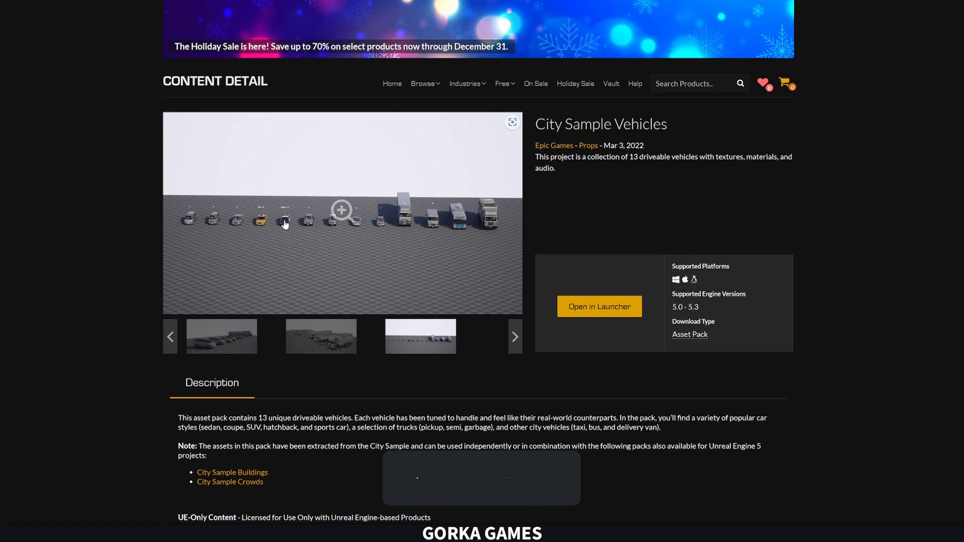
pyautogui.click(321, 346)
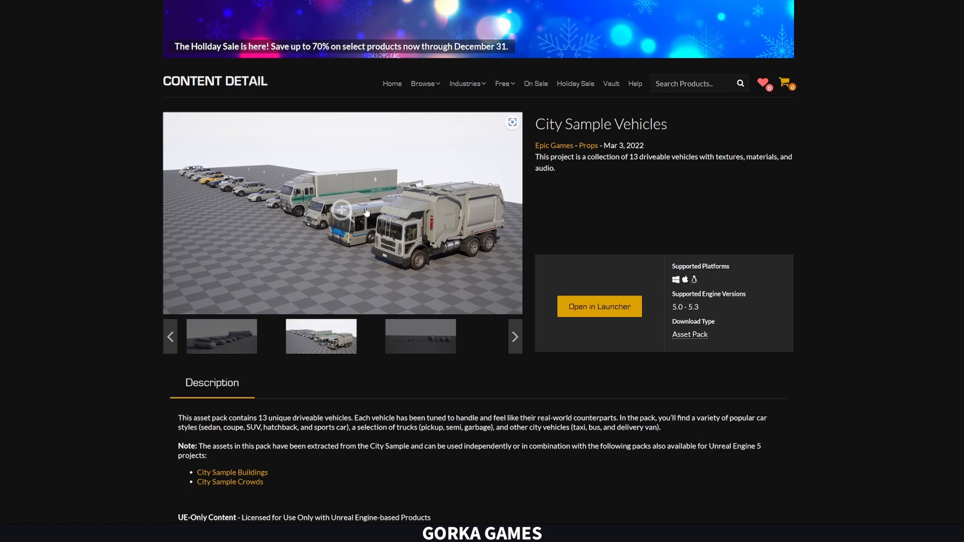
pyautogui.click(206, 344)
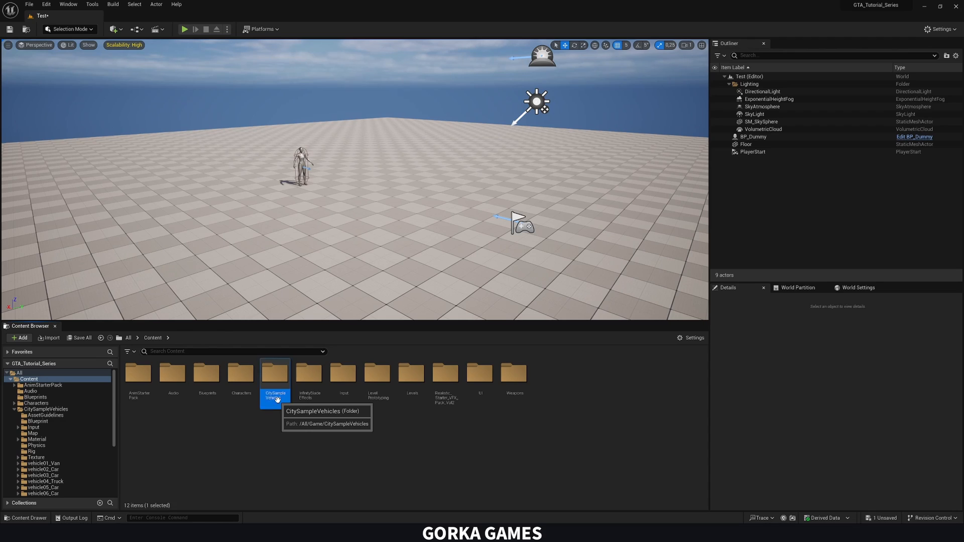
# Place the BP_vehicle07_Car blueprint from the CitySampleVehicles/vehicle07_Car folder into the level, near the dummy character.
pyautogui.doubleClick(276, 399)
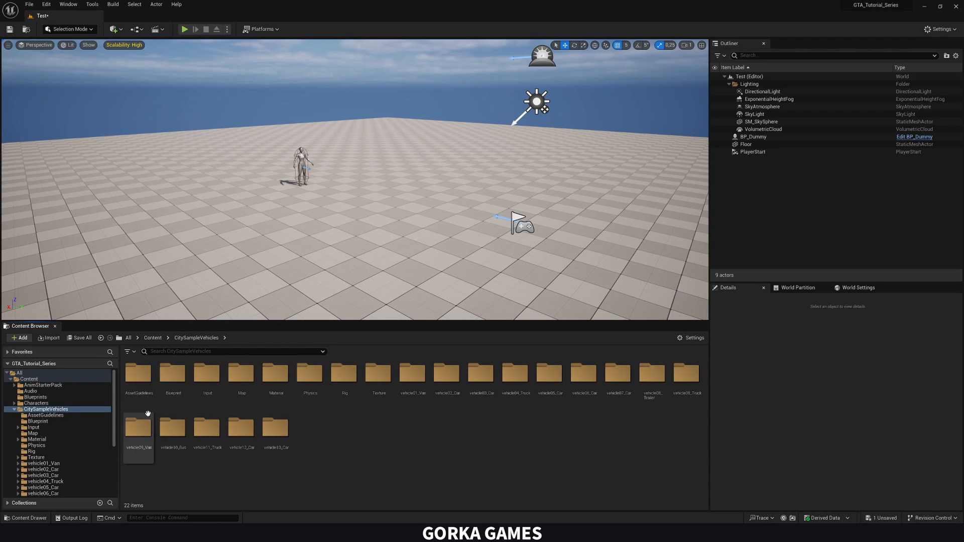
pyautogui.doubleClick(173, 375)
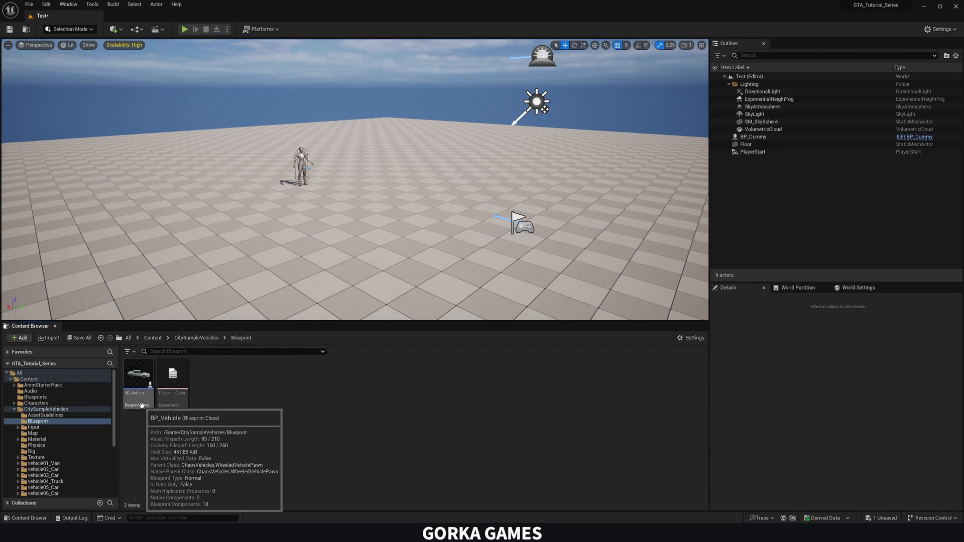
pyautogui.click(198, 341)
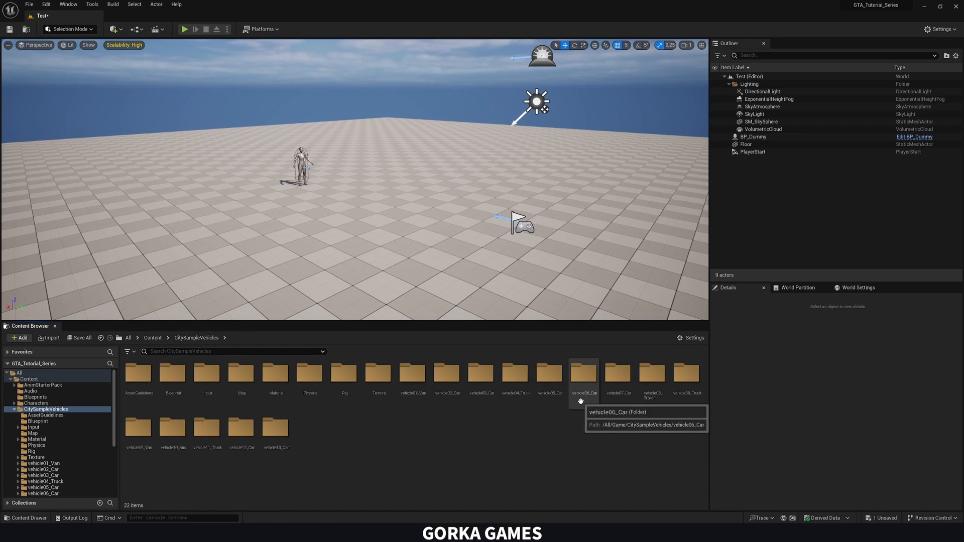
pyautogui.doubleClick(620, 396)
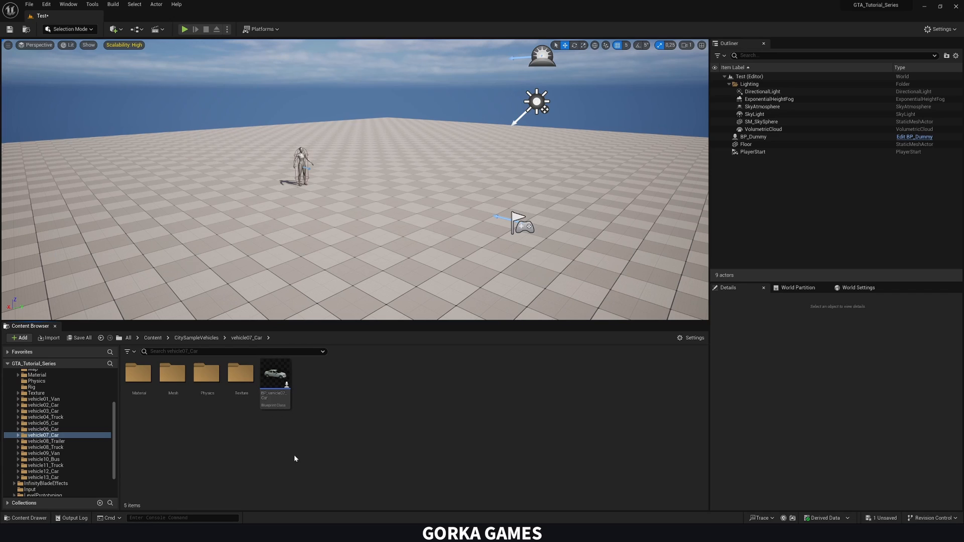
pyautogui.click(281, 397)
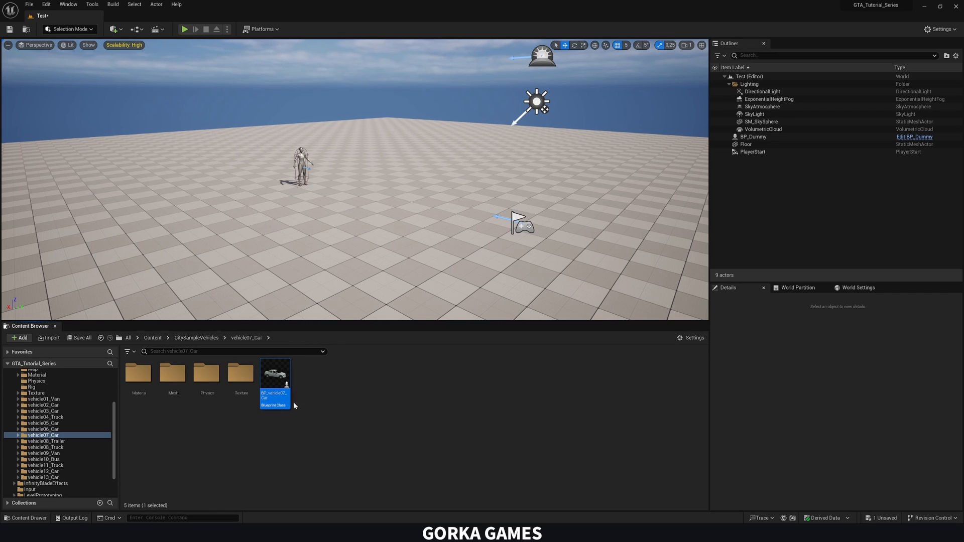
pyautogui.moveTo(275, 388)
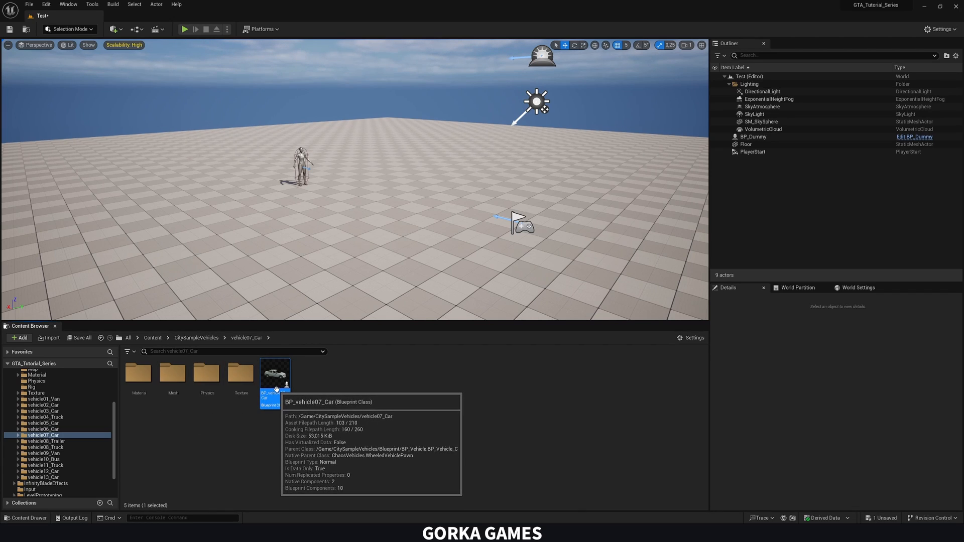
pyautogui.moveTo(275, 388); pyautogui.dragTo(316, 259)
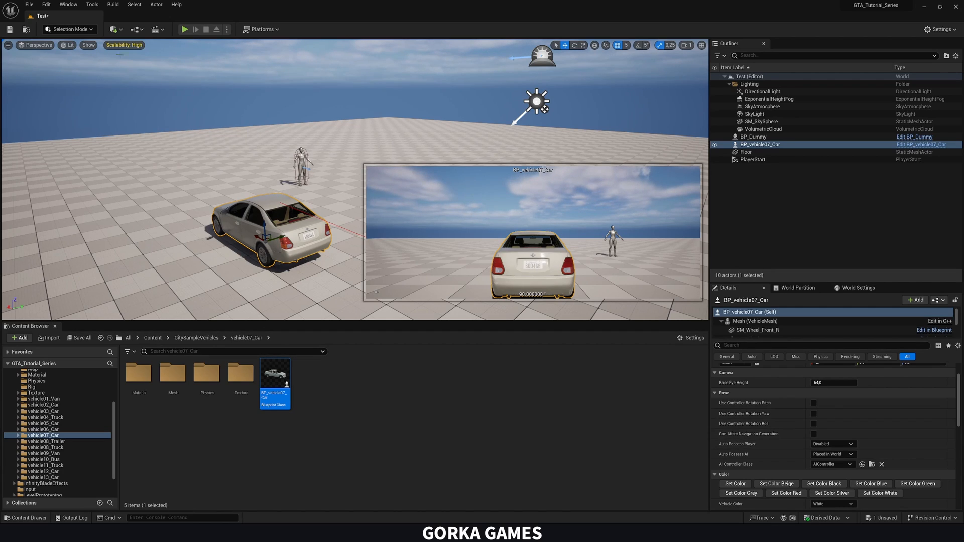
# Search the project's plugins for "chaos" and check whether ChaosVehiclesPlugin is enabled.
pyautogui.click(49, 9)
pyautogui.click(71, 122)
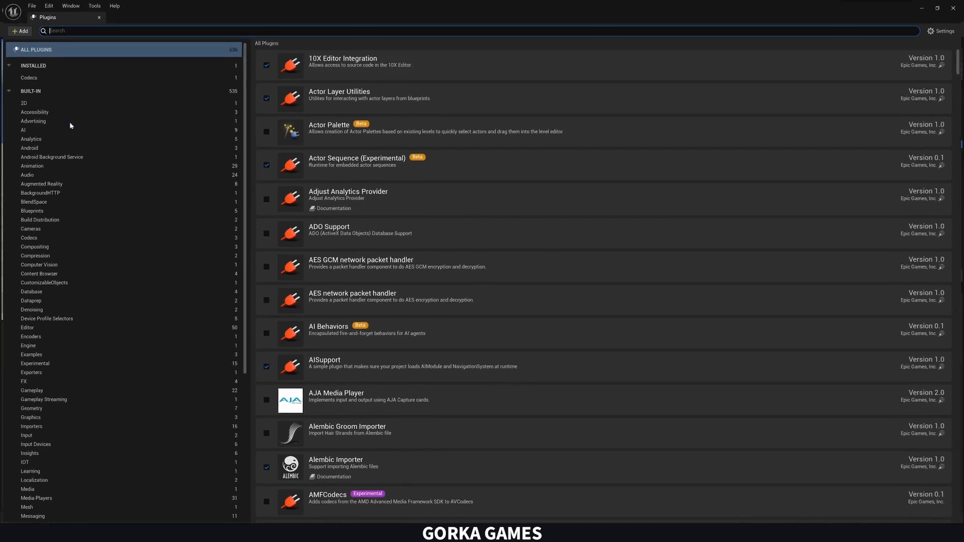
pyautogui.write('chaos')
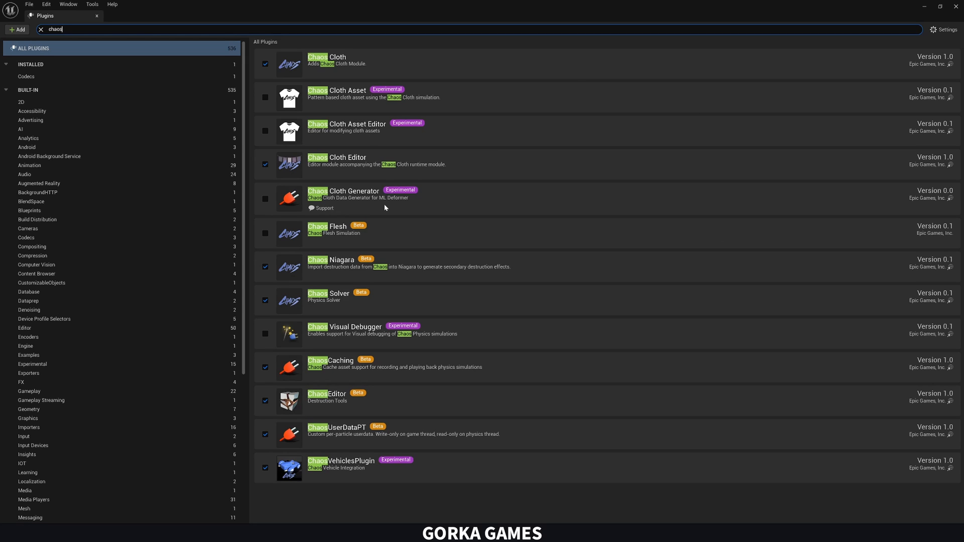
pyautogui.click(956, 6)
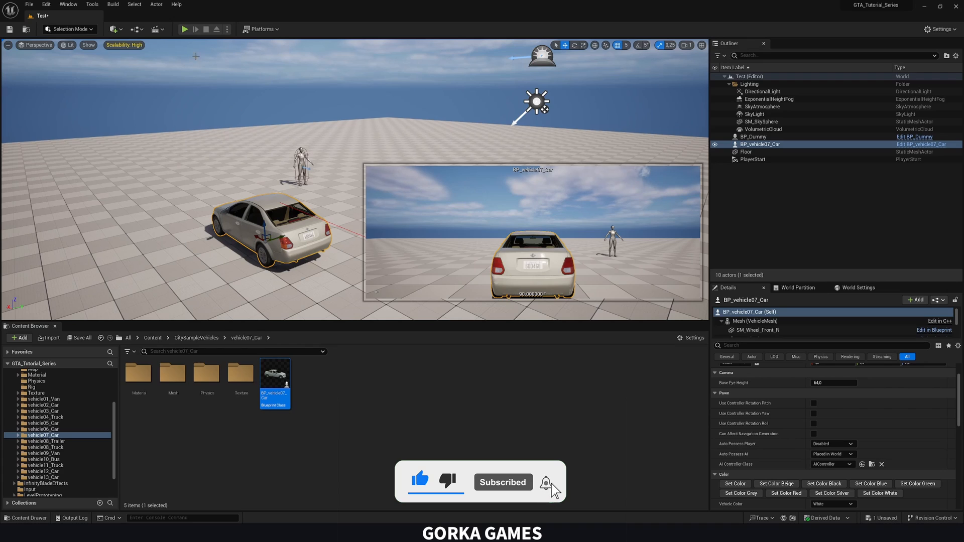
# Play-test the level by running the character around the placed car, and end the session.
pyautogui.click(185, 29)
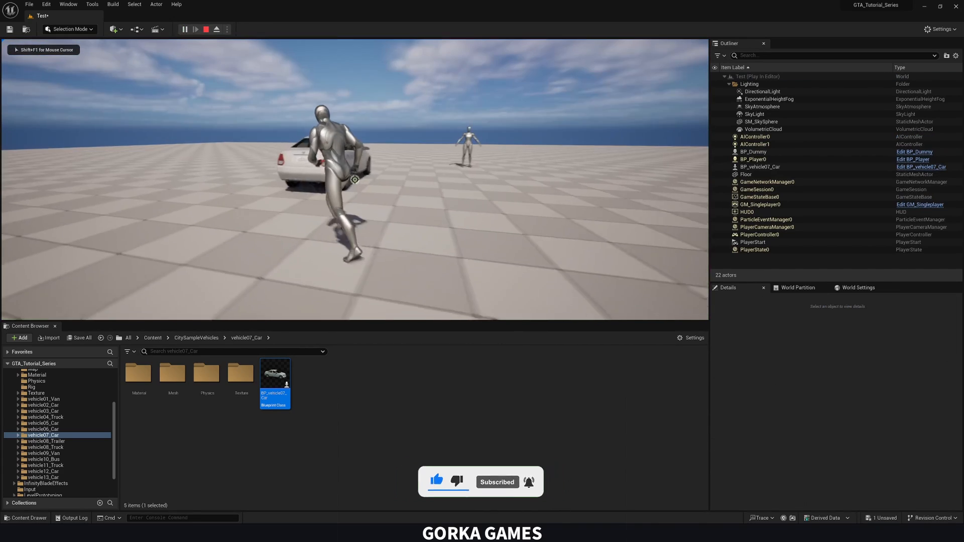
pyautogui.press('a')
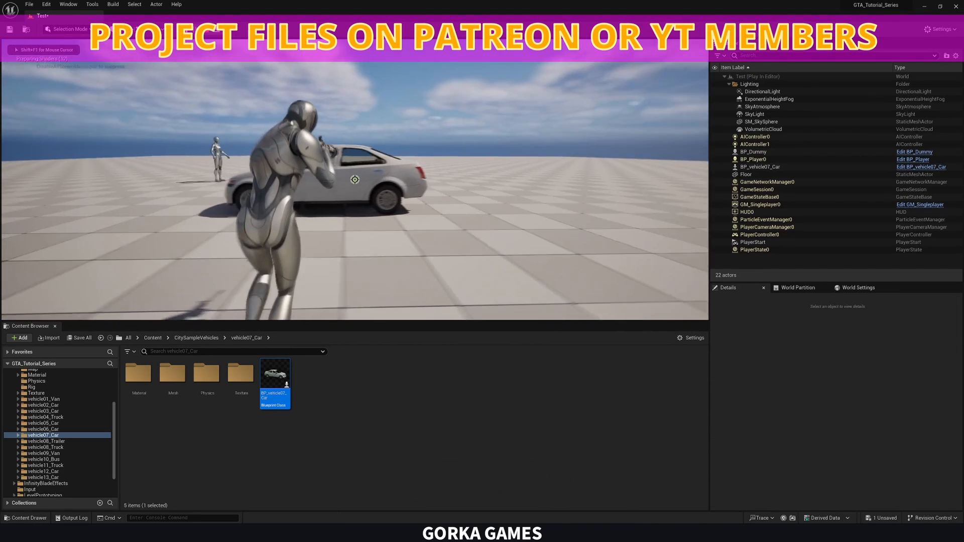
pyautogui.press('Escape')
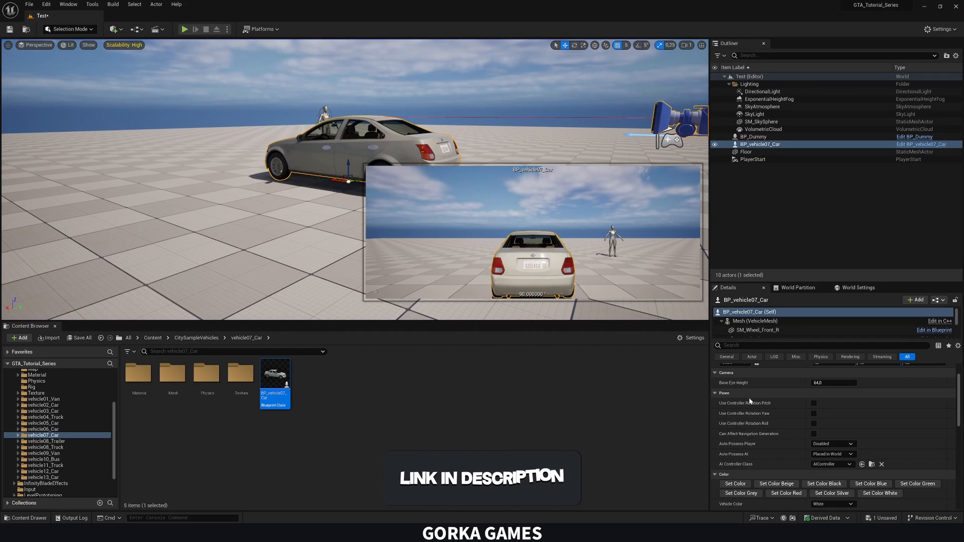
# Set the placed car's Auto Possess Player option to Player 0.
pyautogui.scroll(-4, 755, 402)
pyautogui.scroll(2, 773, 400)
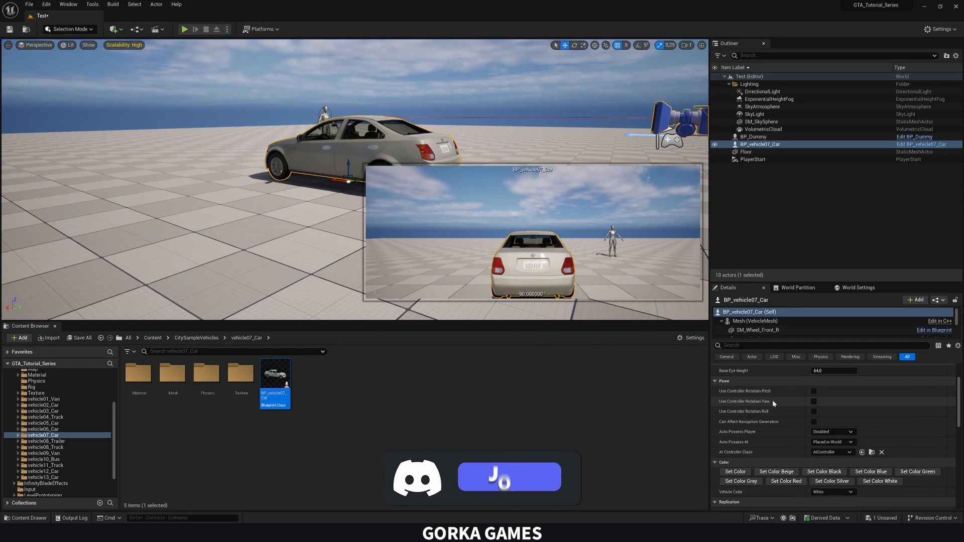
pyautogui.click(831, 432)
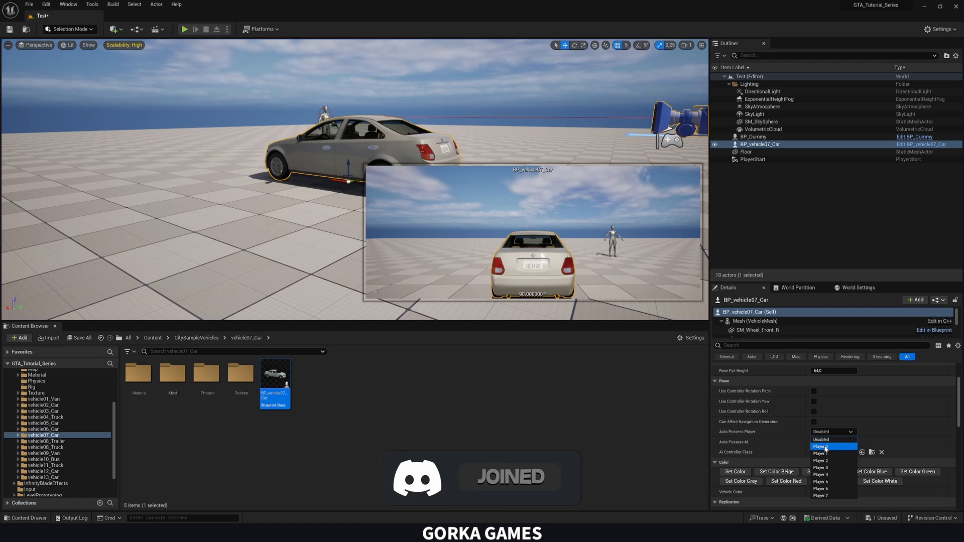
pyautogui.click(826, 446)
# Play-test the level by driving and steering the car around the floor, and end the session.
pyautogui.click(185, 29)
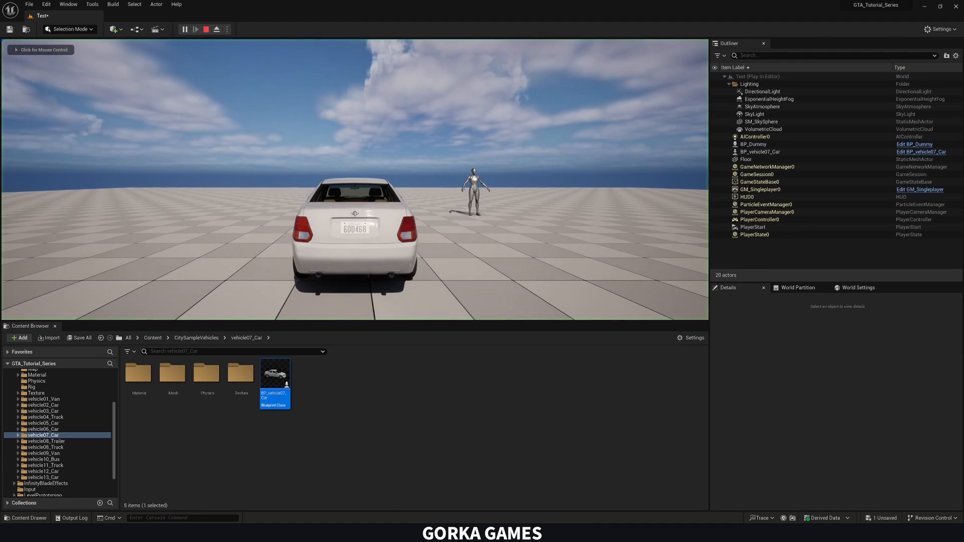
pyautogui.press('w')
pyautogui.press('d')
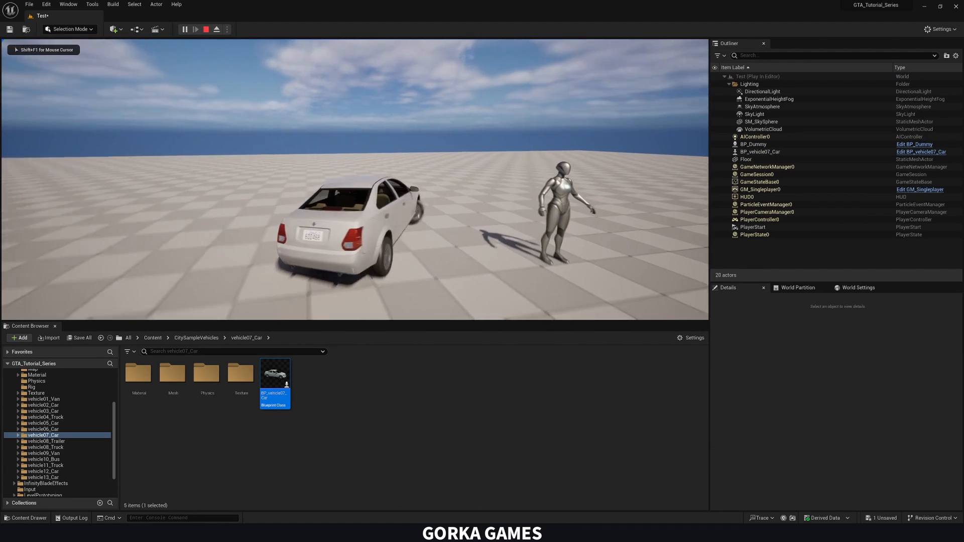
pyautogui.press('a')
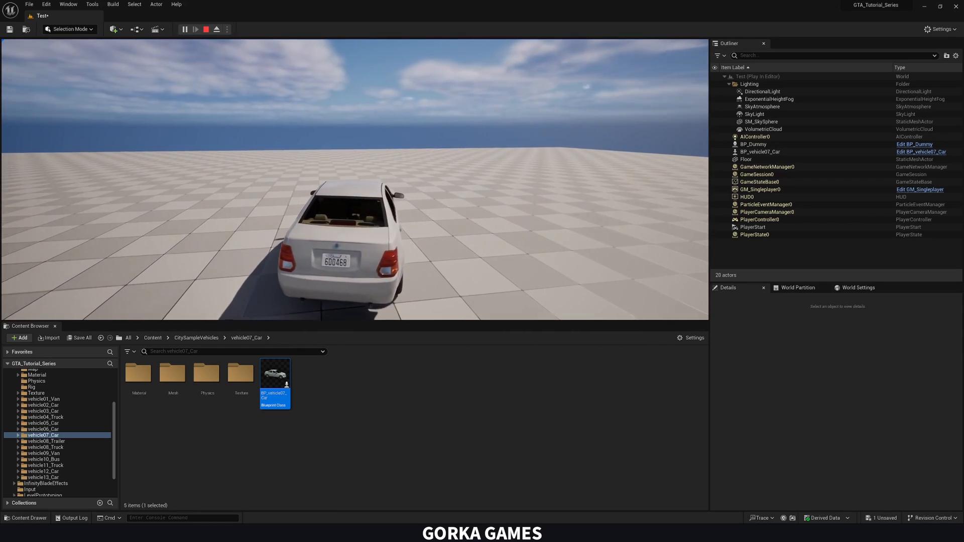
pyautogui.press('a')
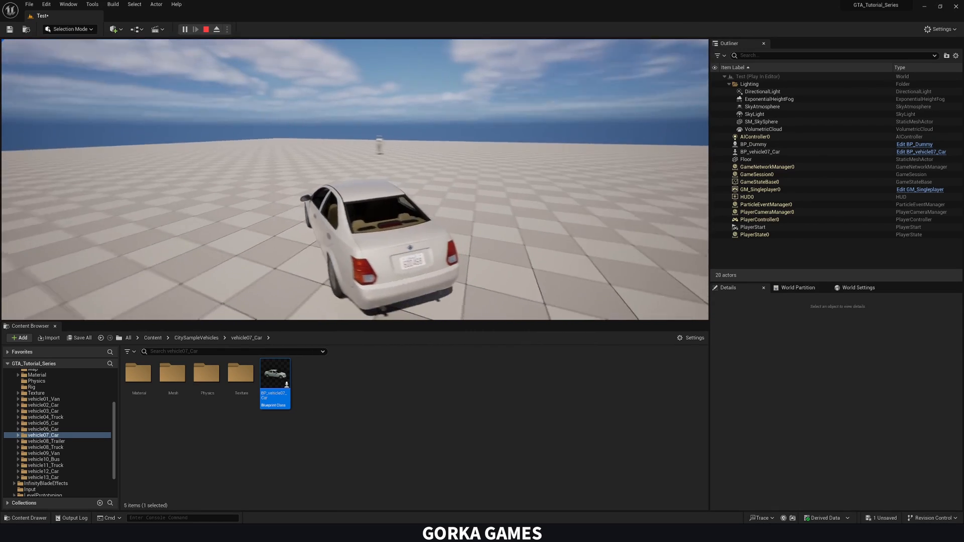
pyautogui.press('a')
pyautogui.press('d')
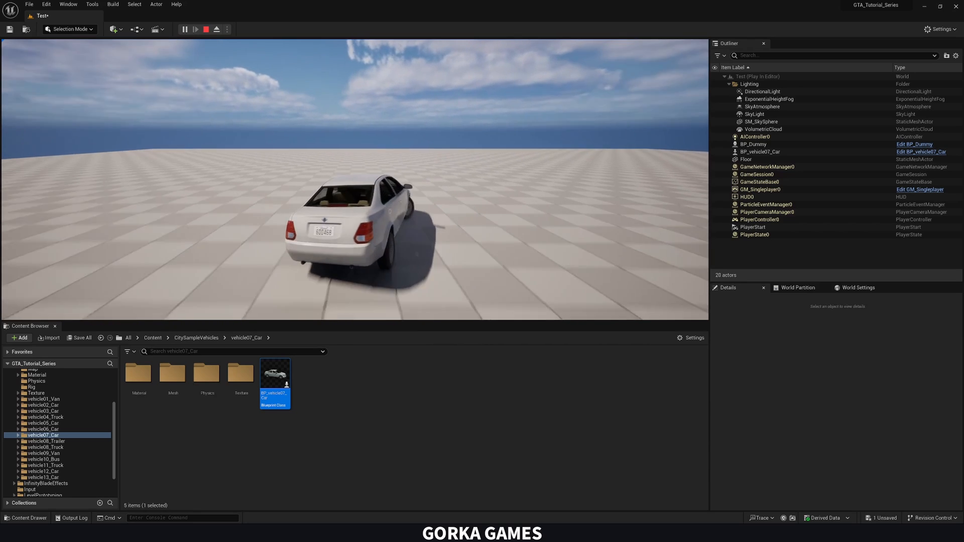
pyautogui.press('Escape')
# Look through several vehicle folders in CitySampleVehicles, including vehicle10_Bus, to see which car, truck and bus blueprints they hold.
pyautogui.moveTo(337, 154)
pyautogui.mouseDown(button='right')
pyautogui.moveTo(346, 155)
pyautogui.moveTo(330, 154)
pyautogui.mouseUp(button='right')
pyautogui.press('w')
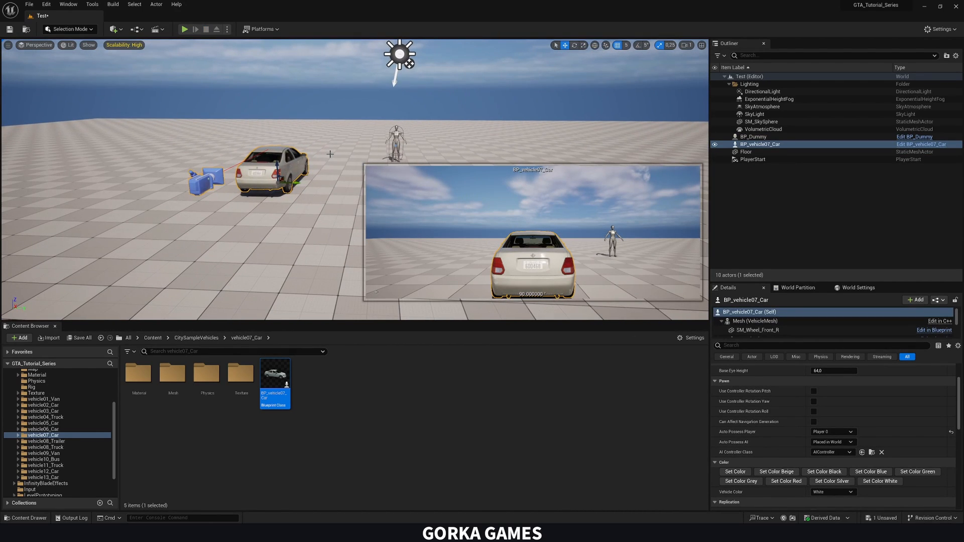
pyautogui.click(215, 338)
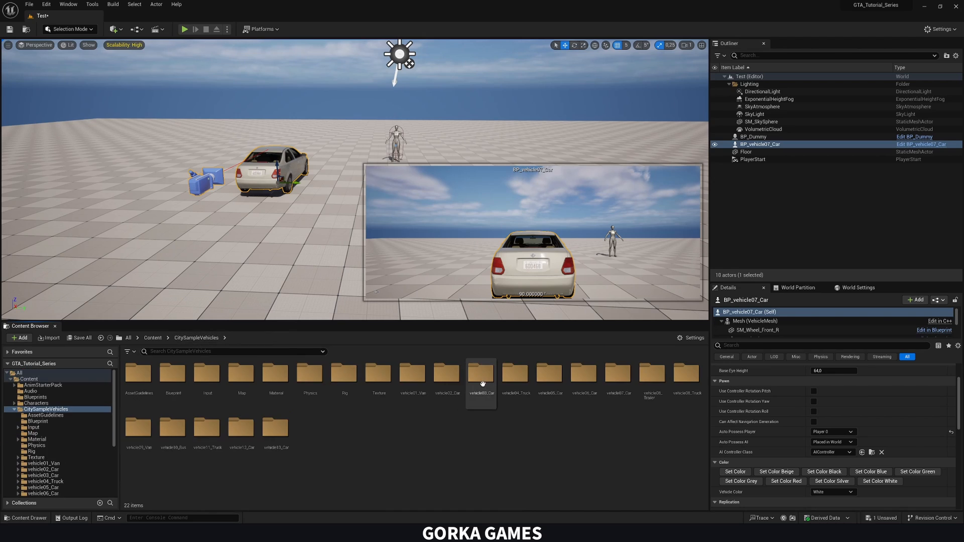
pyautogui.doubleClick(446, 374)
pyautogui.click(196, 338)
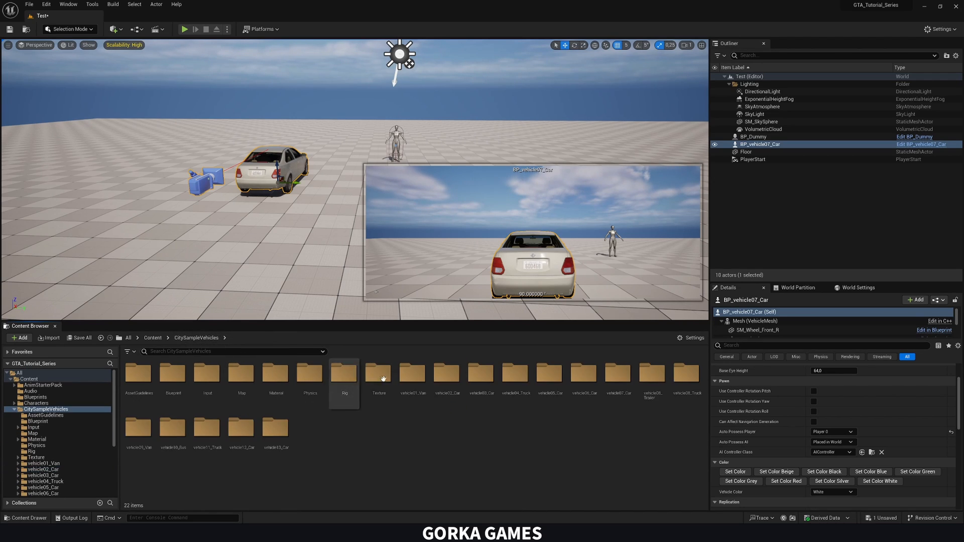
pyautogui.doubleClick(446, 374)
pyautogui.click(196, 337)
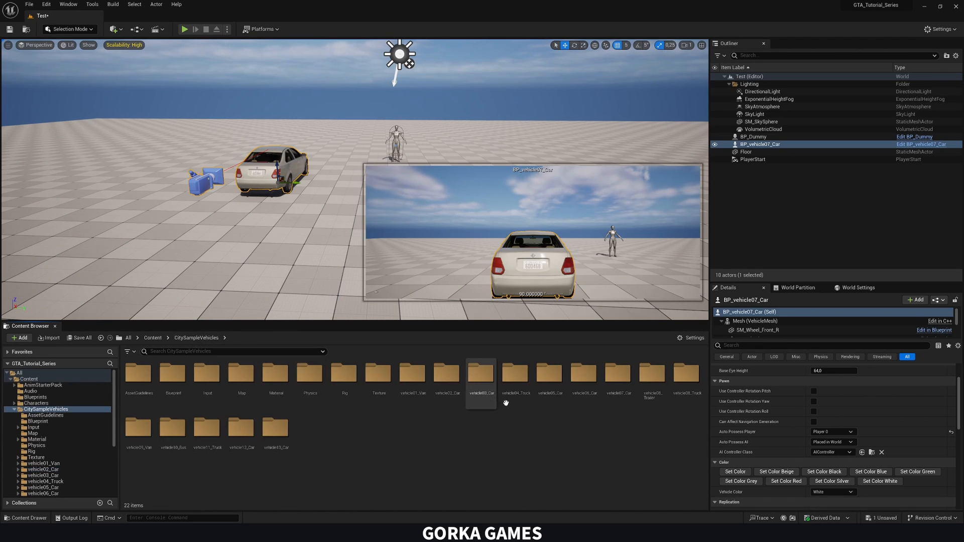
pyautogui.doubleClick(506, 403)
pyautogui.click(197, 338)
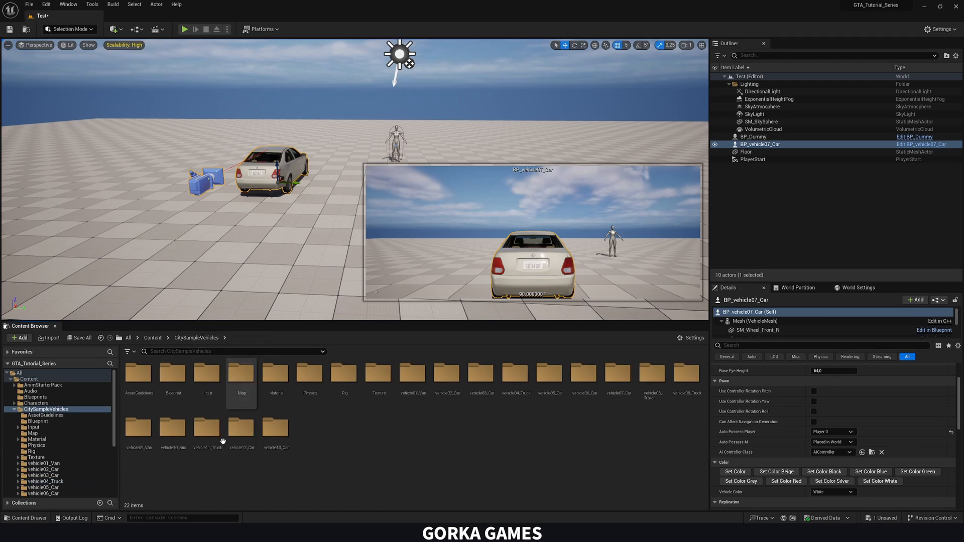
pyautogui.doubleClick(221, 438)
pyautogui.click(197, 338)
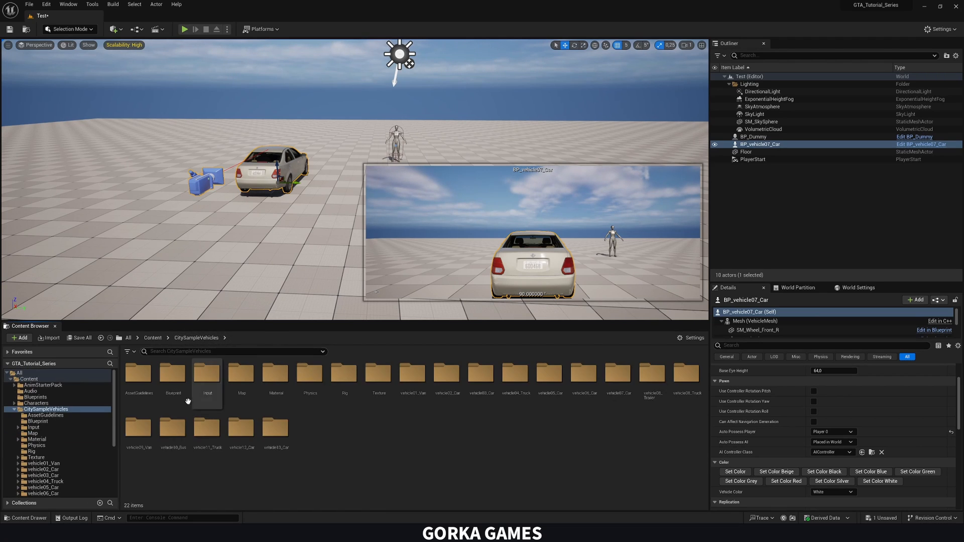
pyautogui.doubleClick(177, 427)
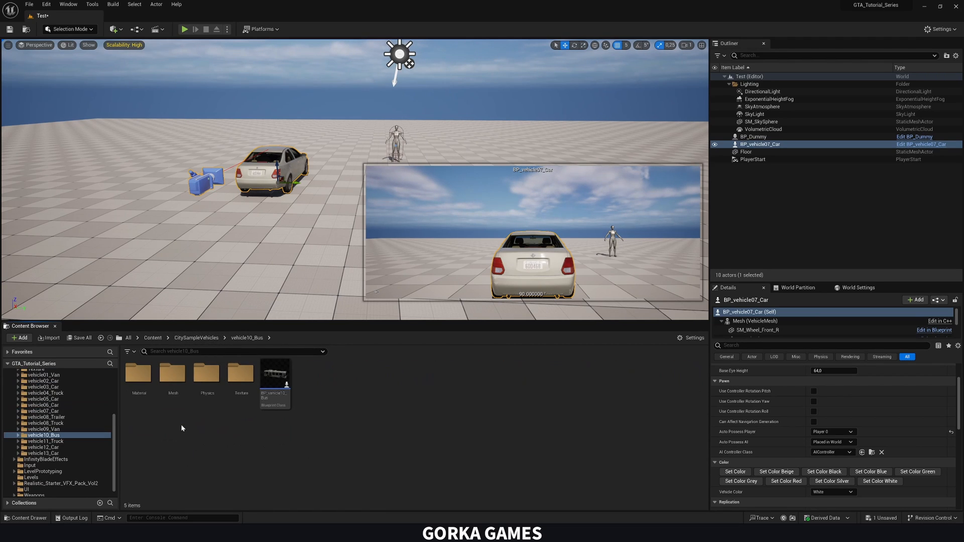
pyautogui.click(196, 338)
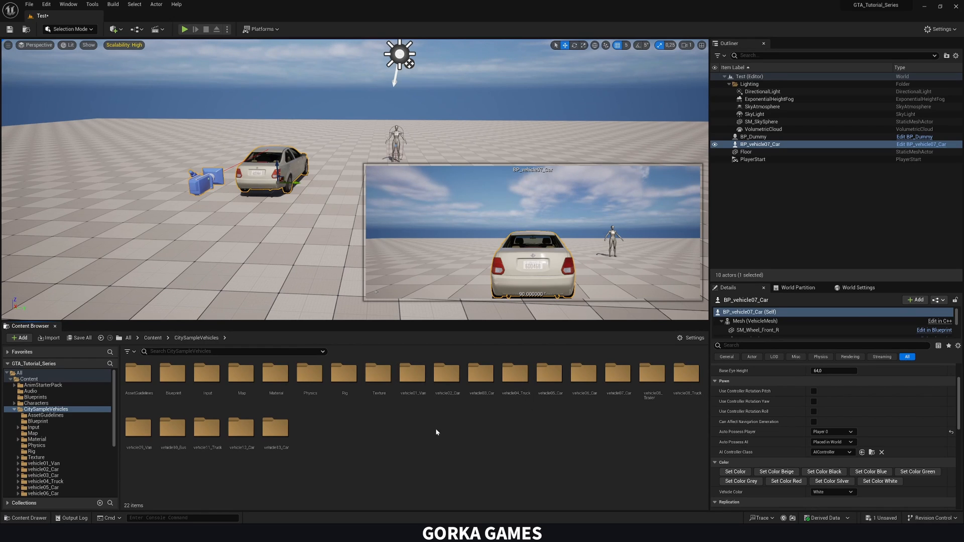
# Open the BP_vehicle07_Car blueprint and examine its 3D model, Vehicle Movement Component settings and event graph.
pyautogui.doubleClick(268, 170)
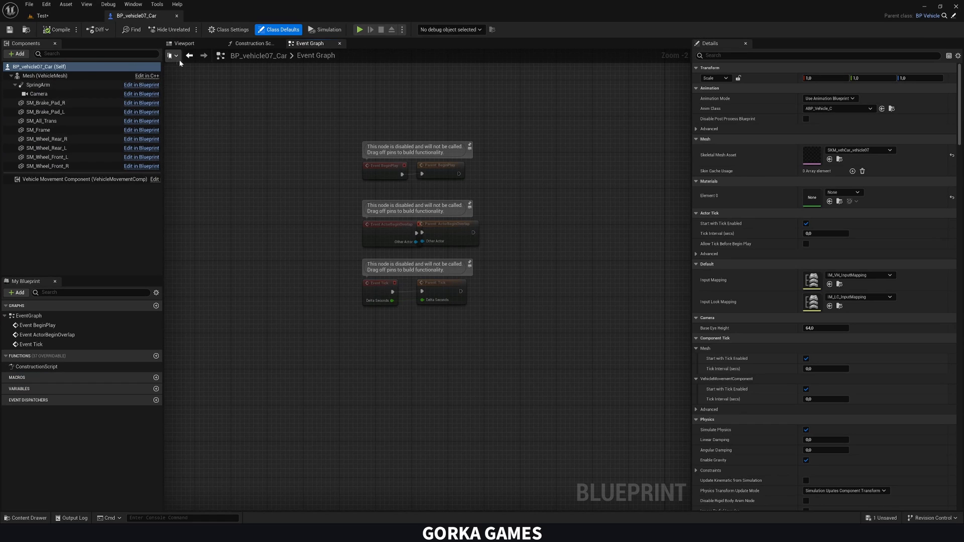
pyautogui.click(184, 43)
pyautogui.click(90, 179)
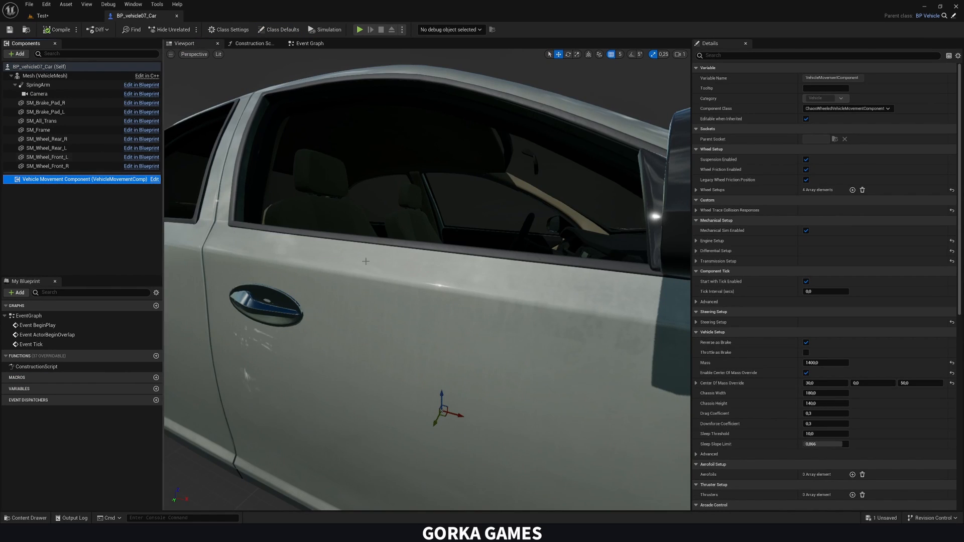
pyautogui.scroll(-6, 464, 296)
pyautogui.click(310, 43)
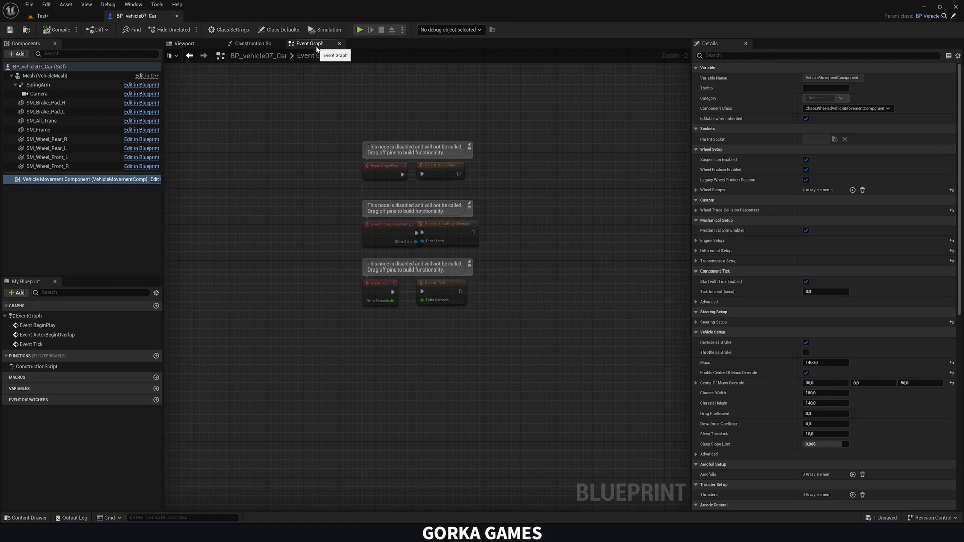
# Check the class defaults and class settings of BP_vehicle07_Car to identify its parent class.
pyautogui.click(433, 172)
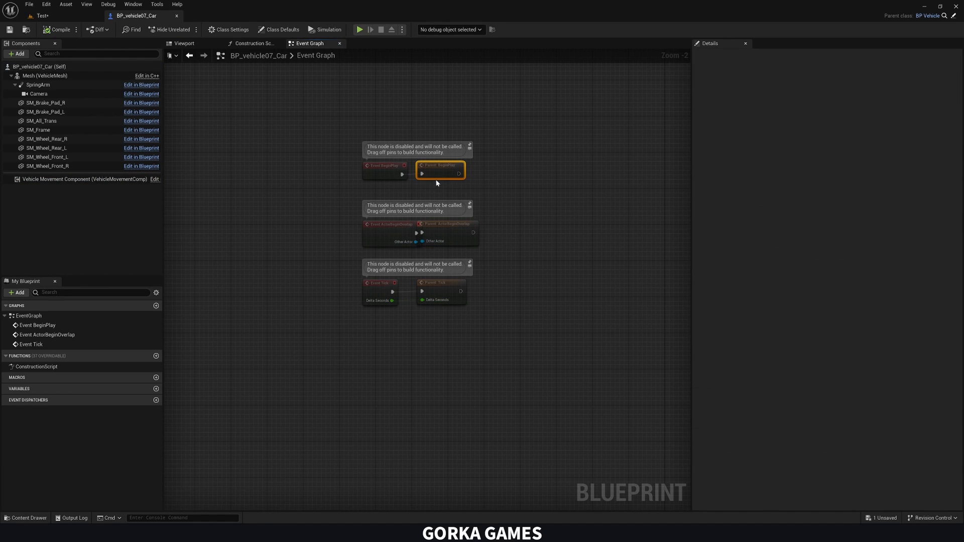
pyautogui.click(246, 29)
pyautogui.click(276, 29)
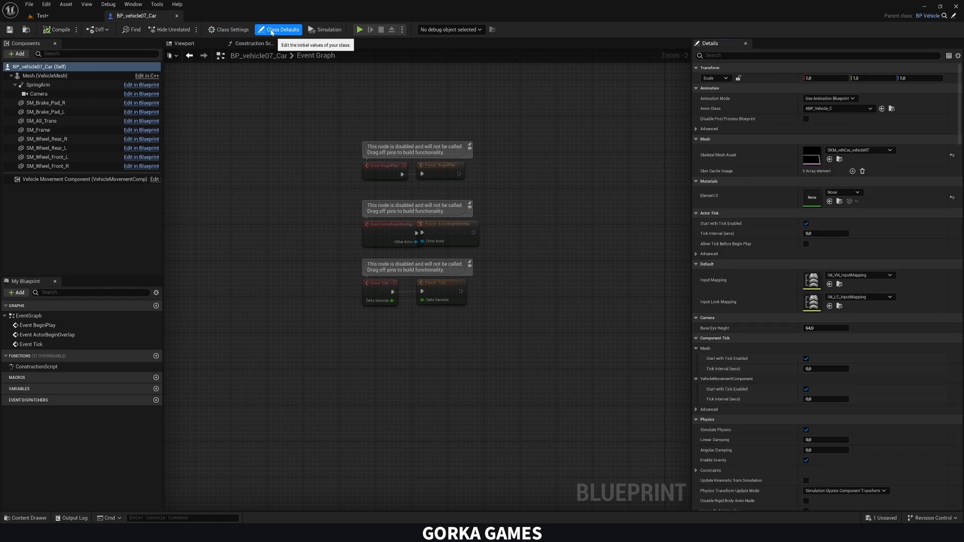
pyautogui.click(231, 30)
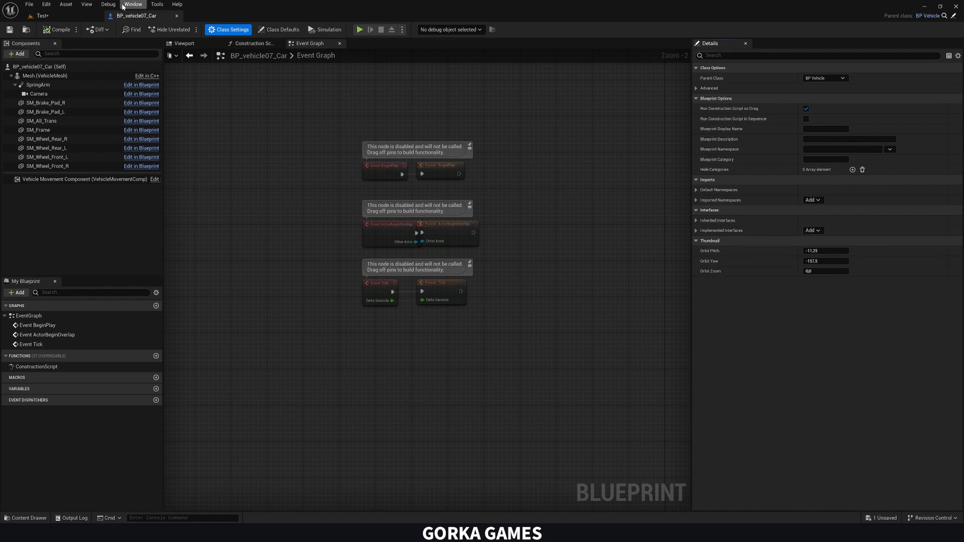
# Return to the Test level and open the parent BP_Vehicle blueprint from the CitySampleVehicles Blueprint folder.
pyautogui.click(43, 16)
pyautogui.doubleClick(174, 381)
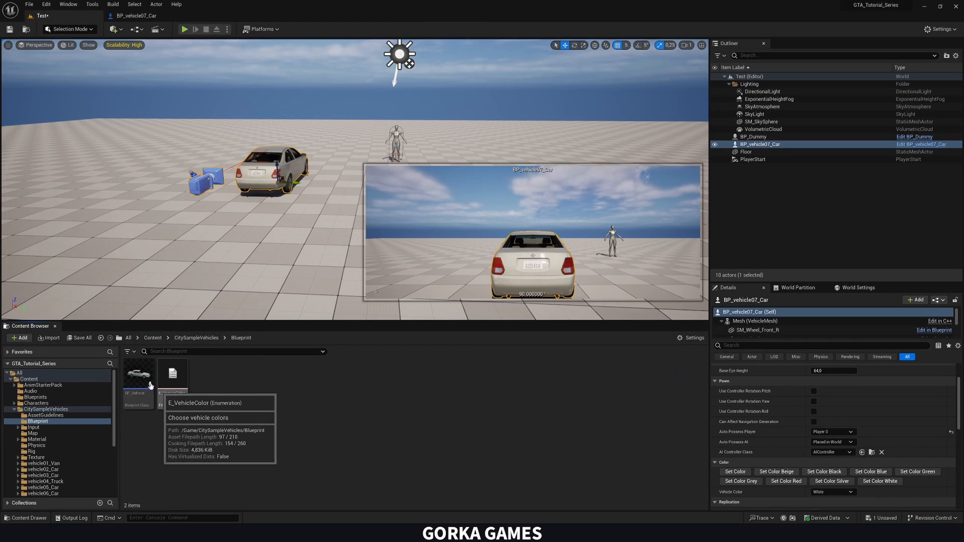
pyautogui.click(146, 385)
pyautogui.doubleClick(147, 385)
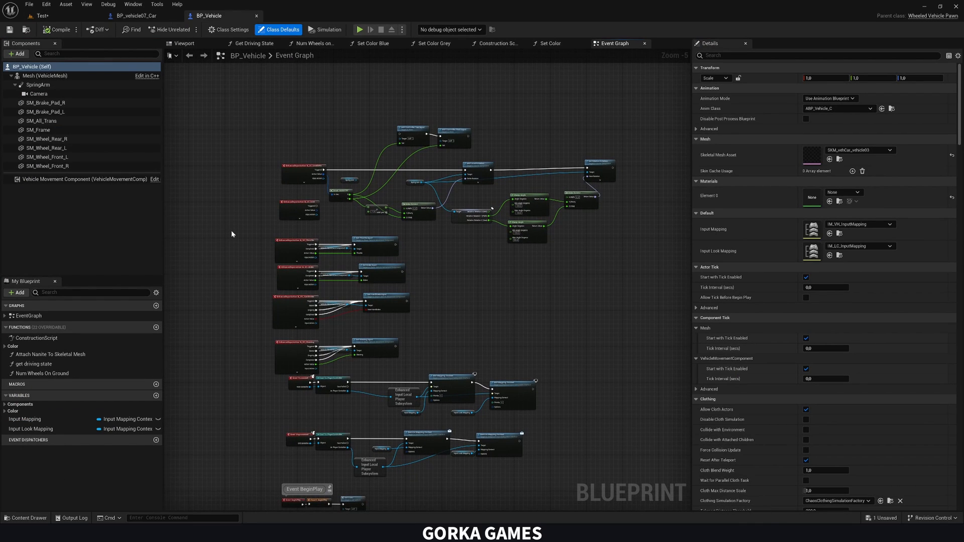
# Examine how BP_Vehicle's Possessed and Unpossessed events add and remove mapping contexts, including the Input Mapping variable's default value.
pyautogui.moveTo(322, 238); pyautogui.dragTo(327, 203, button='right')
pyautogui.moveTo(433, 373); pyautogui.dragTo(420, 311, button='right')
pyautogui.scroll(3, 420, 309)
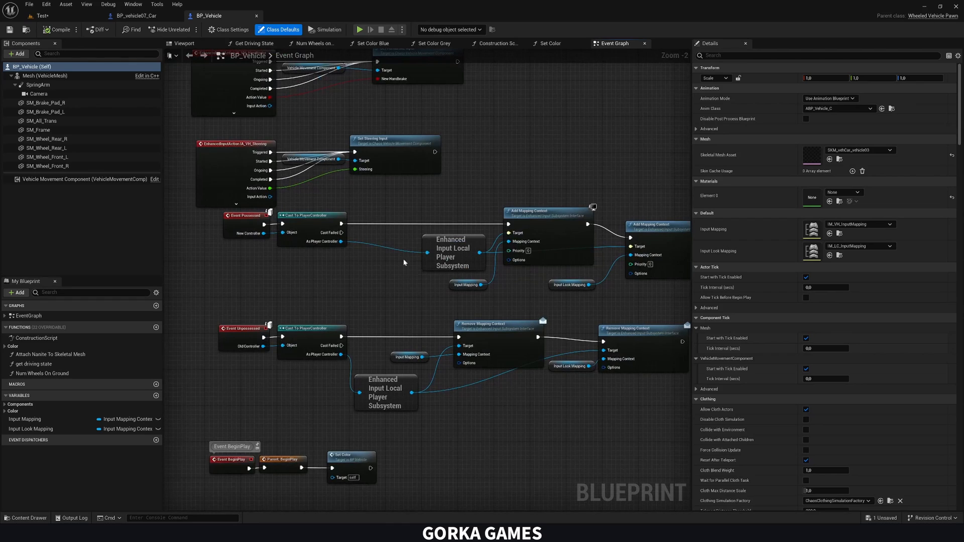
pyautogui.moveTo(333, 308); pyautogui.dragTo(328, 287, button='right')
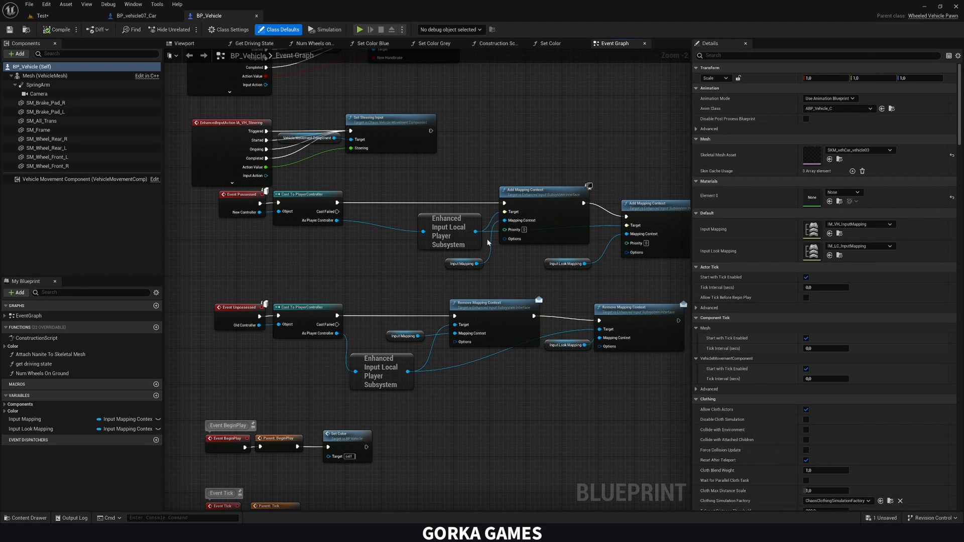
pyautogui.click(450, 265)
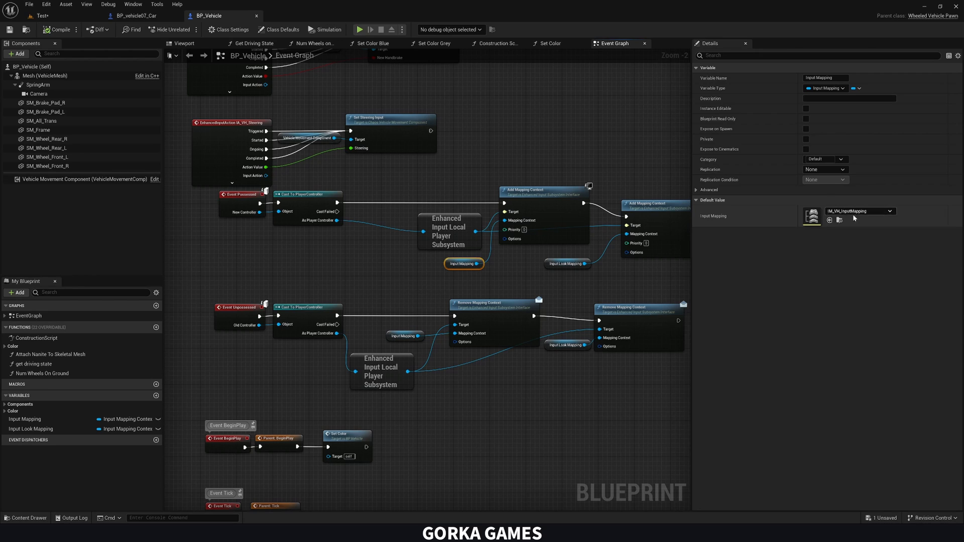
pyautogui.moveTo(607, 281); pyautogui.dragTo(547, 281, button='right')
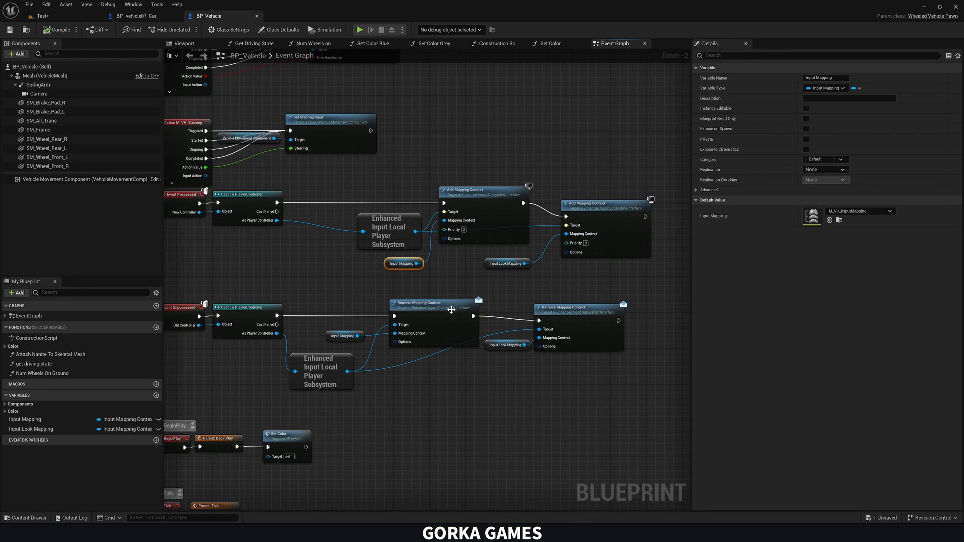
# Examine the throttle, brake, handbrake and steering input logic in BP_Vehicle and the Vehicle Movement Component it drives.
pyautogui.scroll(-2, 546, 370)
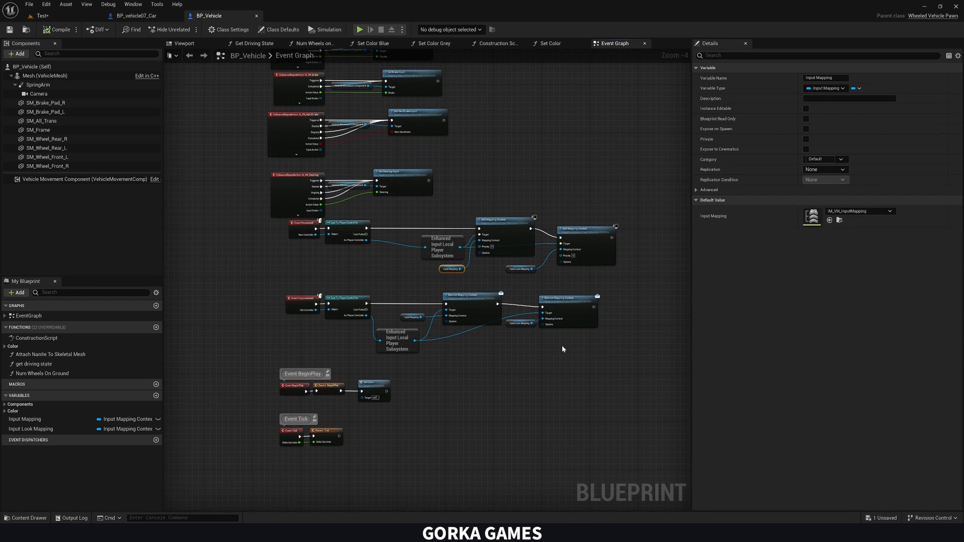
pyautogui.scroll(3, 337, 171)
pyautogui.click(506, 178)
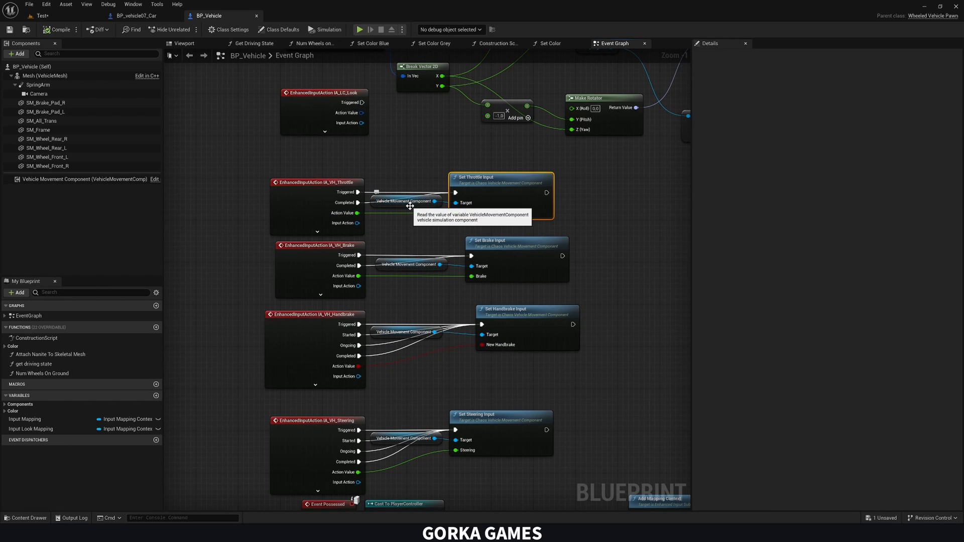
pyautogui.click(55, 181)
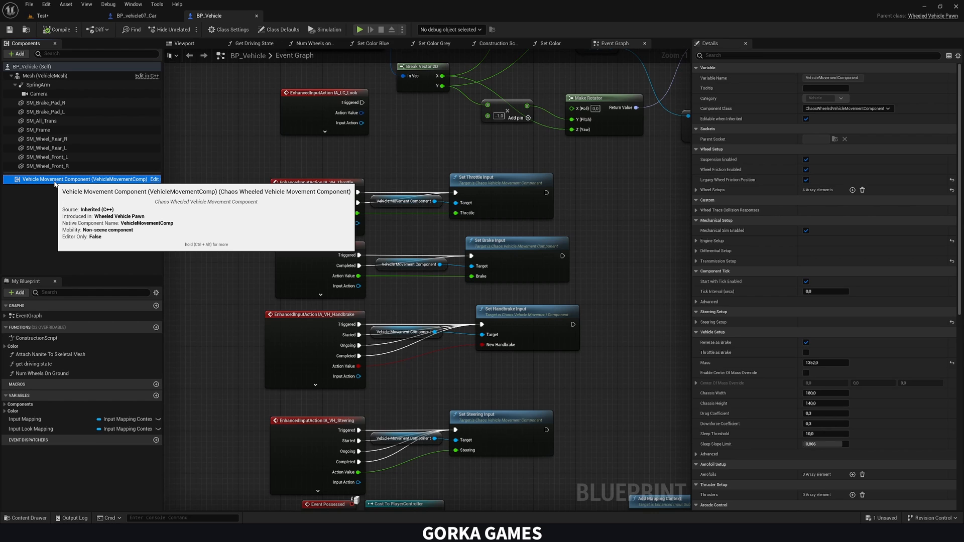
pyautogui.scroll(-3, 490, 264)
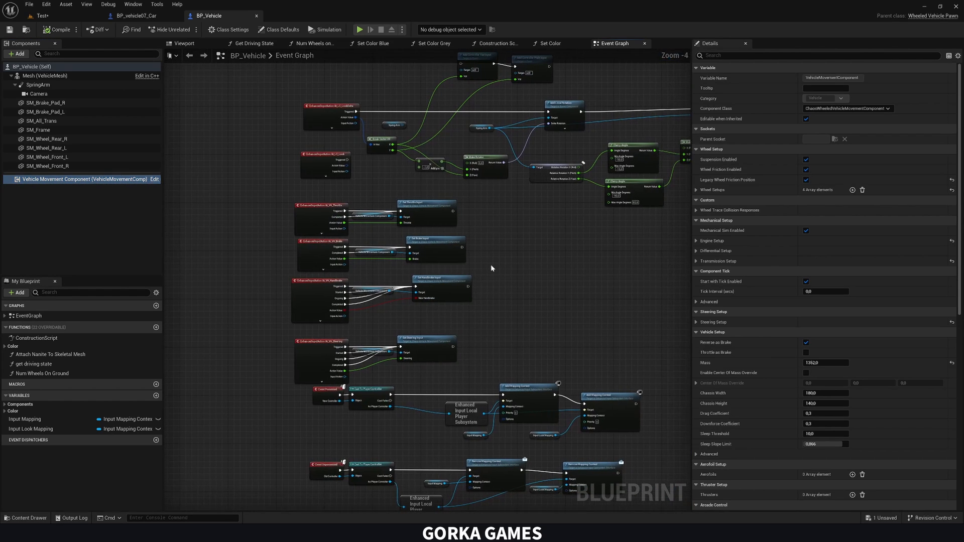
pyautogui.moveTo(502, 270); pyautogui.dragTo(478, 265, button='right')
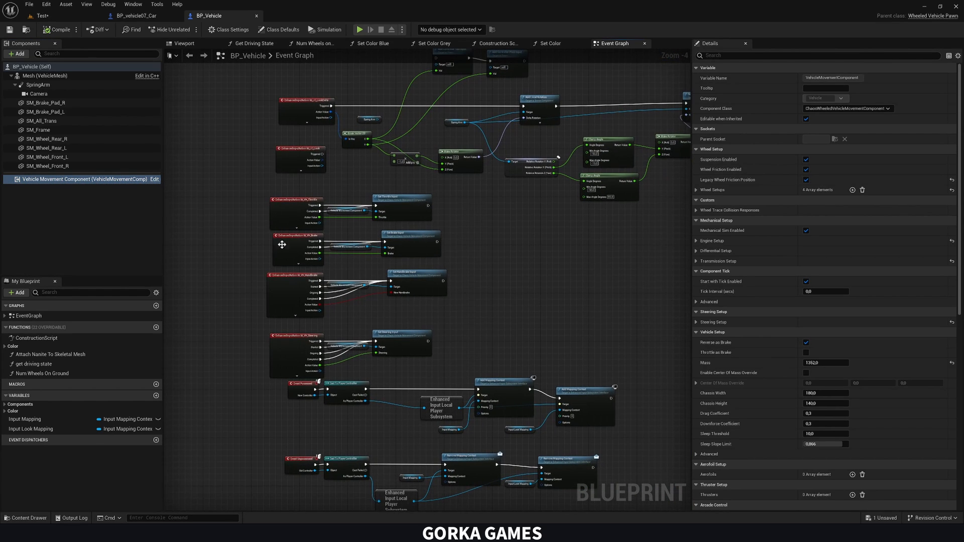
pyautogui.moveTo(395, 314); pyautogui.dragTo(368, 352, button='right')
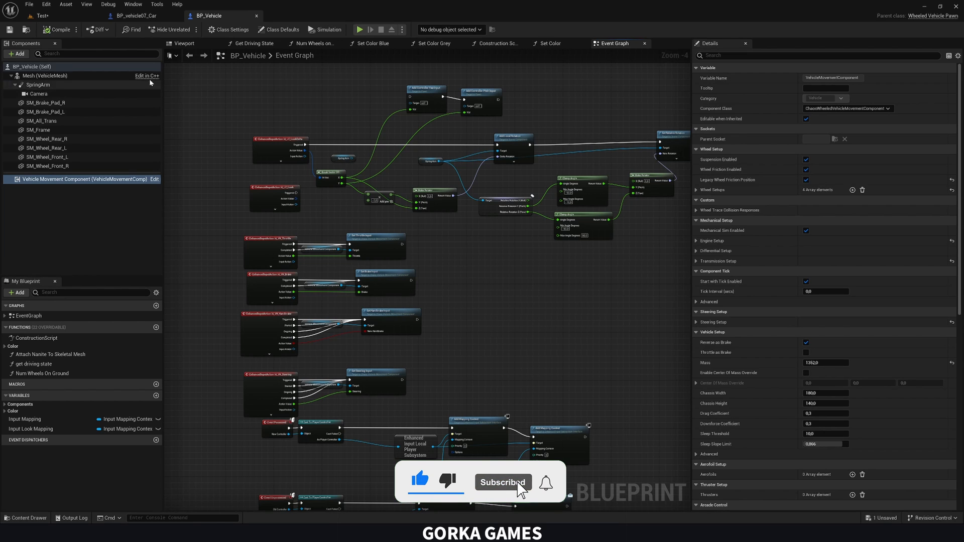
# View BP_Vehicle's 3D car model and inspect its SM_Wheel_Front_R component.
pyautogui.click(184, 44)
pyautogui.scroll(-6, 577, 442)
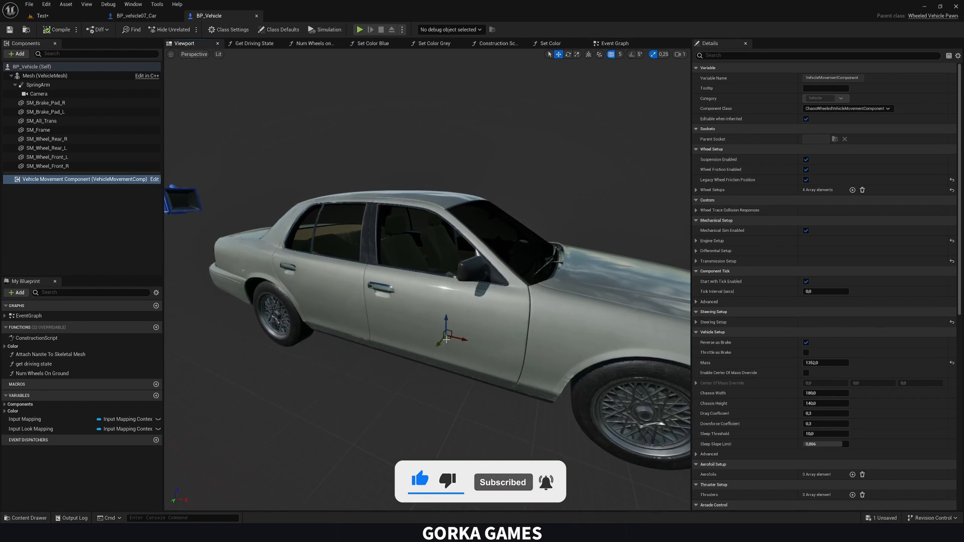
pyautogui.click(626, 397)
pyautogui.moveTo(395, 382); pyautogui.dragTo(434, 397, button='right')
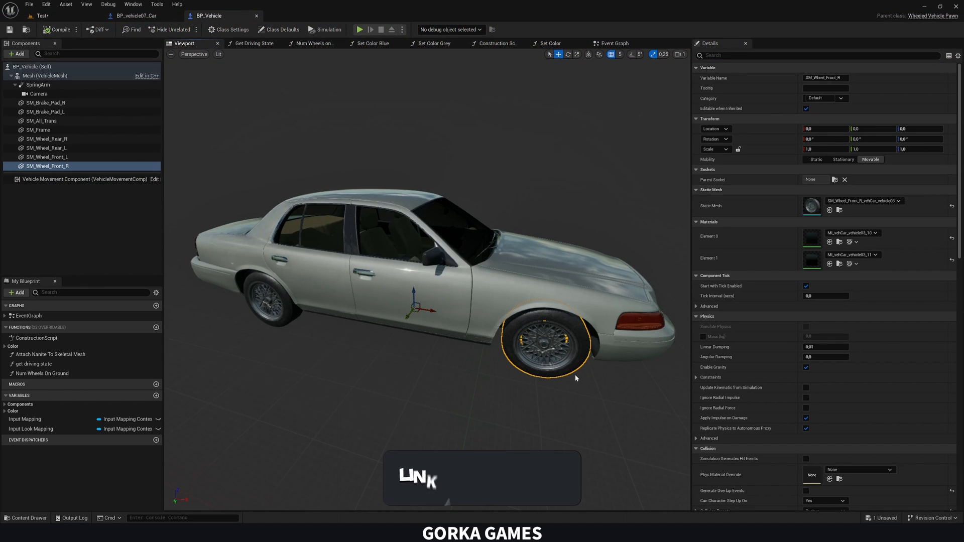
# Close both vehicle blueprints, return to the Test level and go back to the project's root Content folder.
pyautogui.click(72, 18)
pyautogui.middleClick(142, 19)
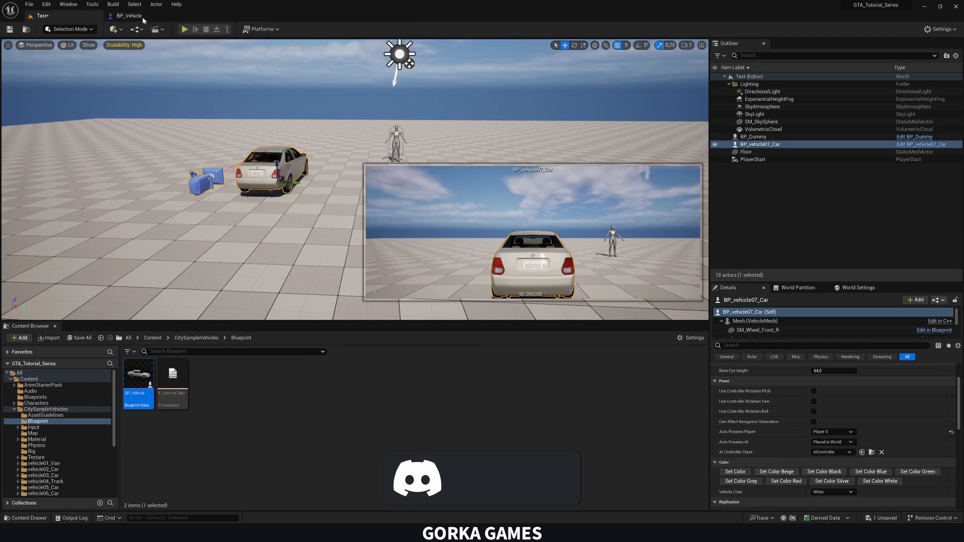
pyautogui.middleClick(143, 19)
pyautogui.click(155, 338)
pyautogui.moveTo(201, 246); pyautogui.dragTo(224, 256, button='right')
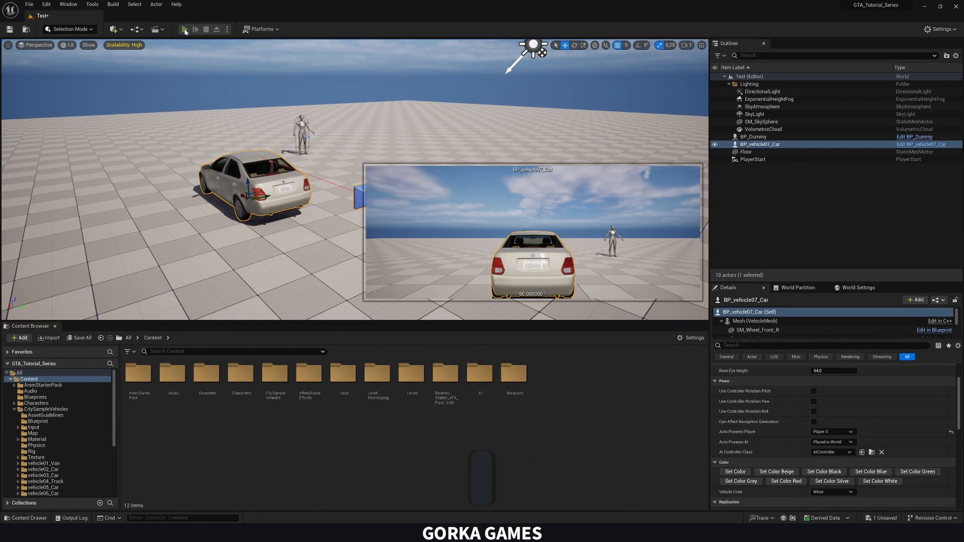
# Play-test the level again by driving, turning and braking the car across the floor.
pyautogui.click(184, 29)
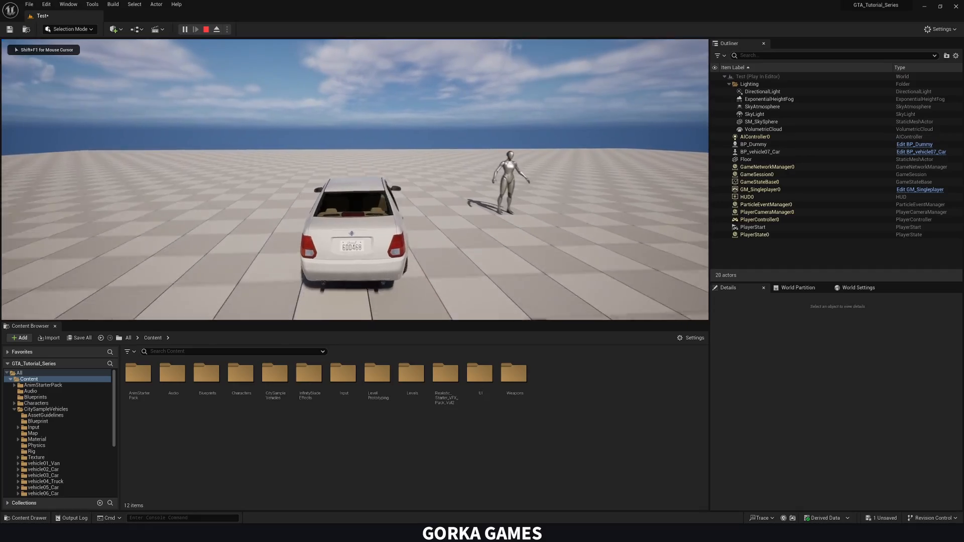
pyautogui.press('w')
pyautogui.press('d')
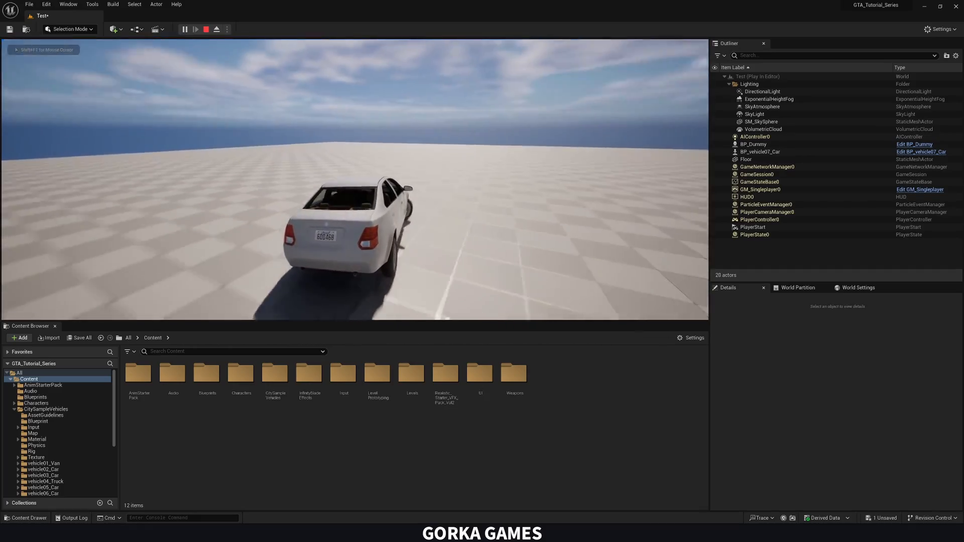
pyautogui.press('a')
pyautogui.press('a')
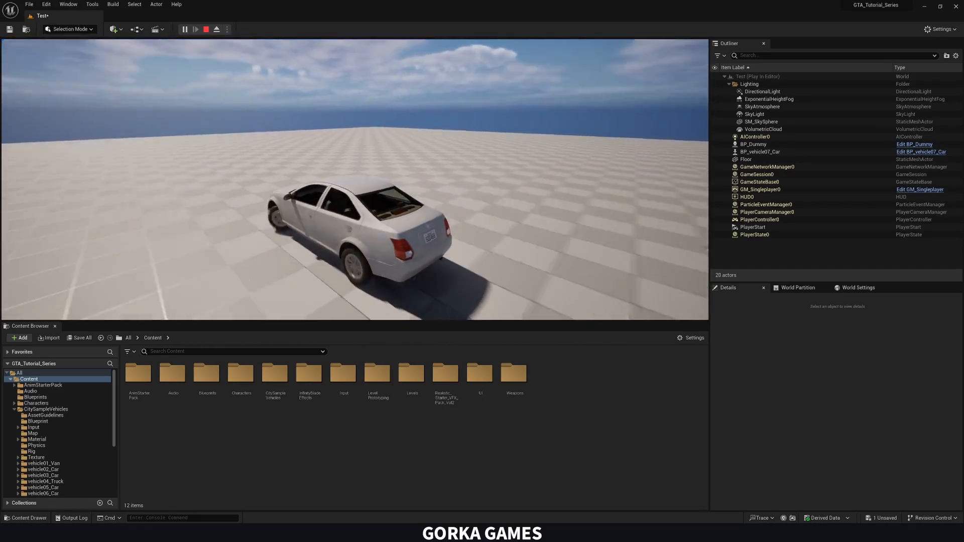
pyautogui.press('a')
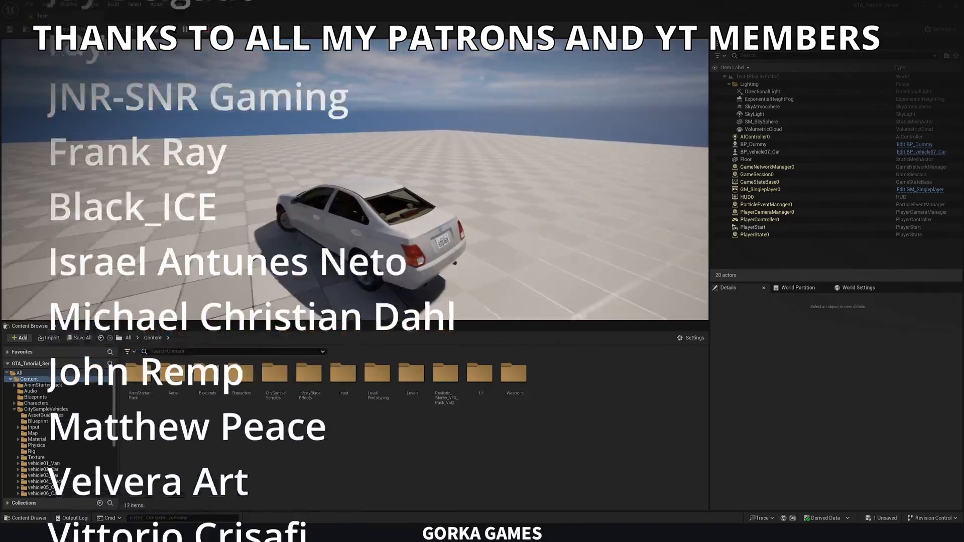
pyautogui.press('a')
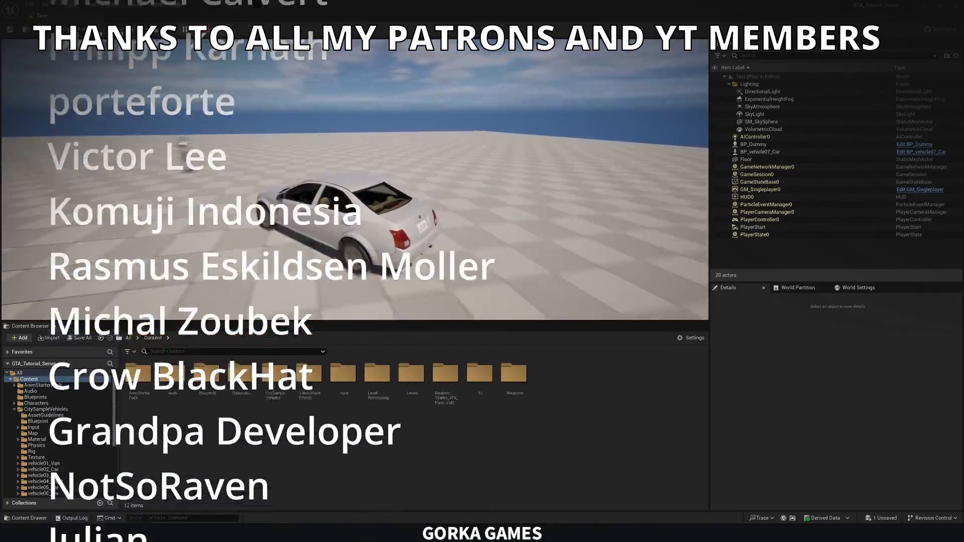
pyautogui.press('s')
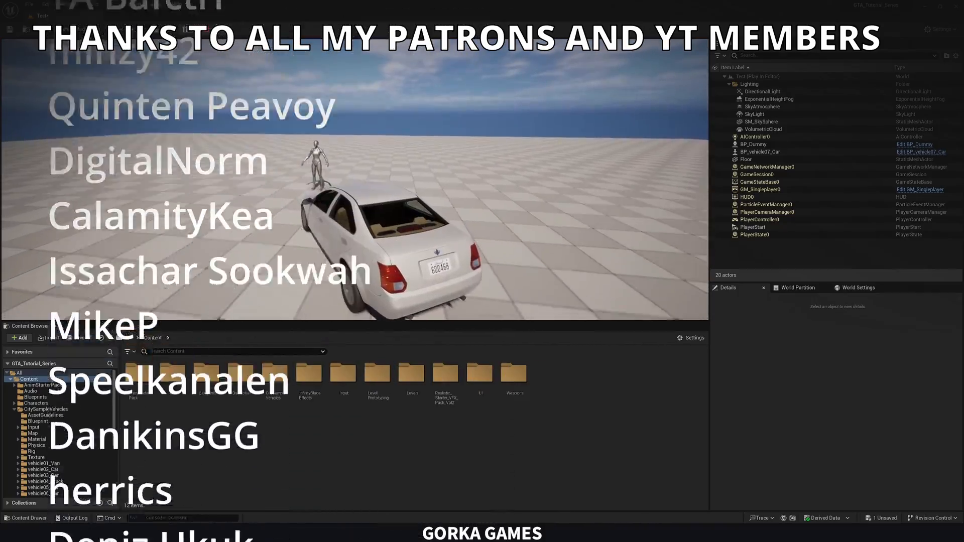
pyautogui.press('w')
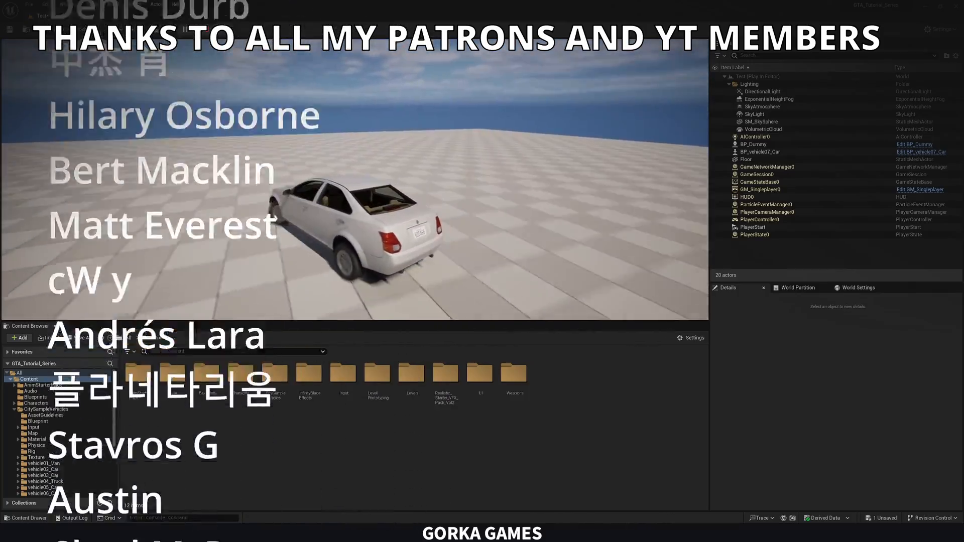
pyautogui.press('a')
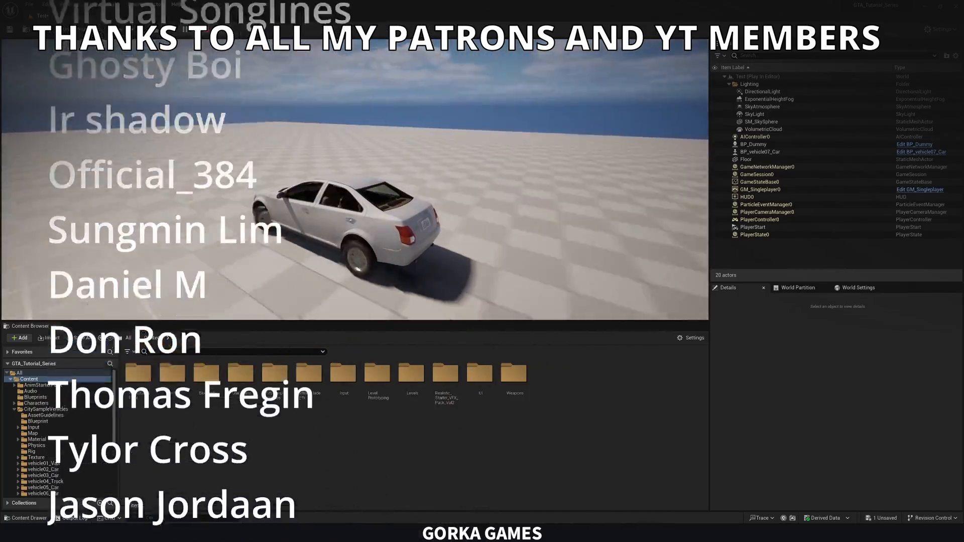
pyautogui.press('a')
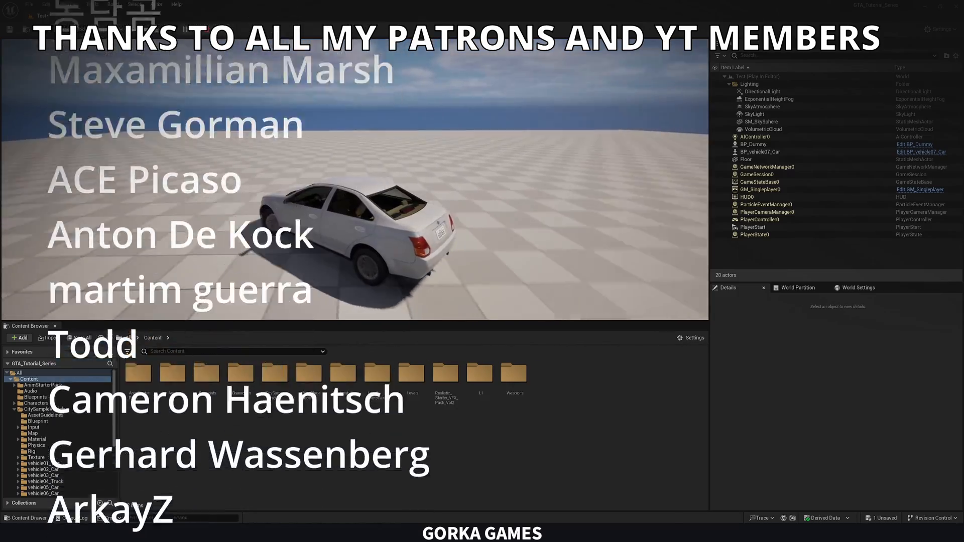
pyautogui.press('a')
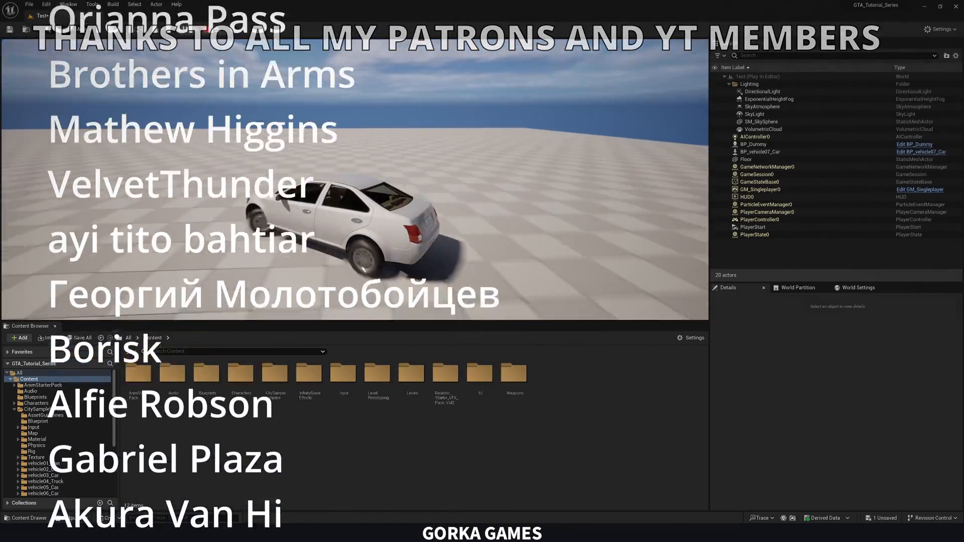
pyautogui.press('a')
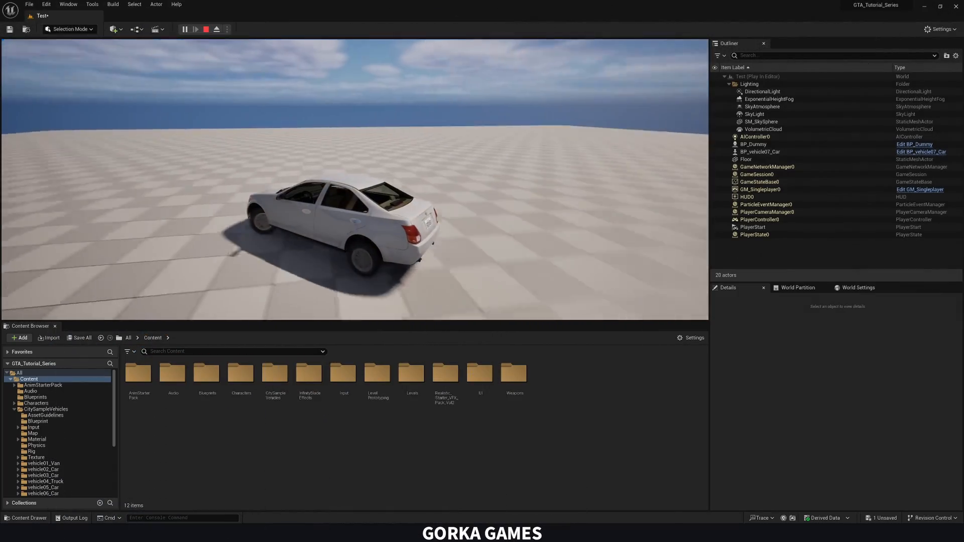